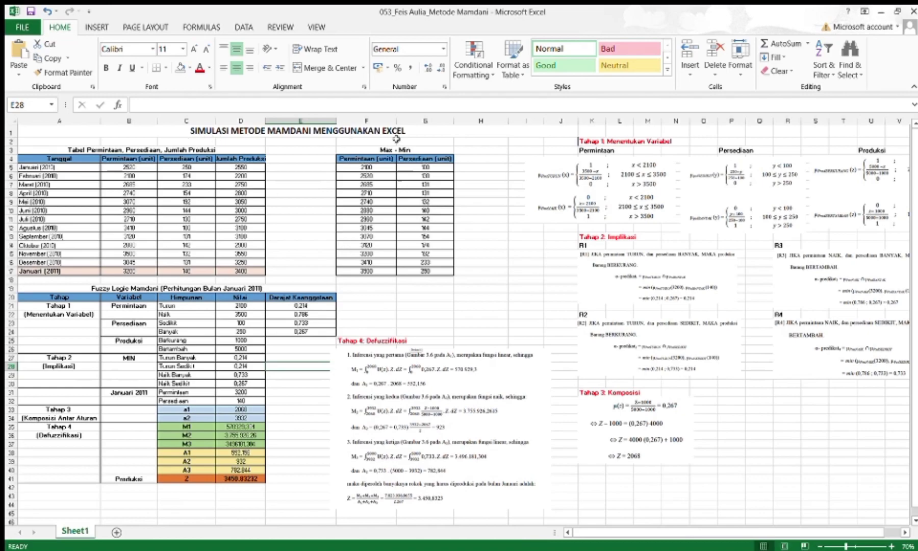
Review the reference thesis PDF in the browser, and select the Januari (2011) label in the Excel production table
{"action": "key", "text": "alt+Tab"}
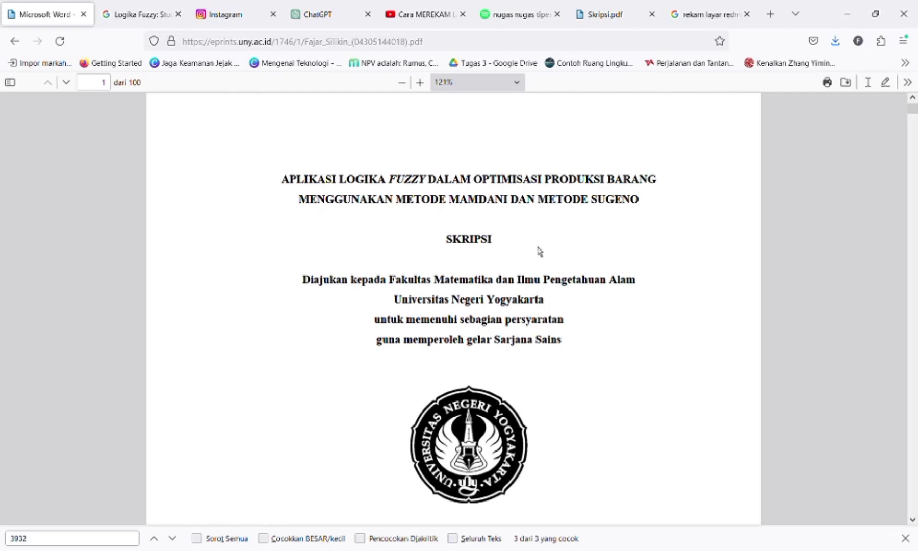
{"action": "scroll", "coordinate": [561, 403], "scroll_direction": "down", "scroll_amount": 5}
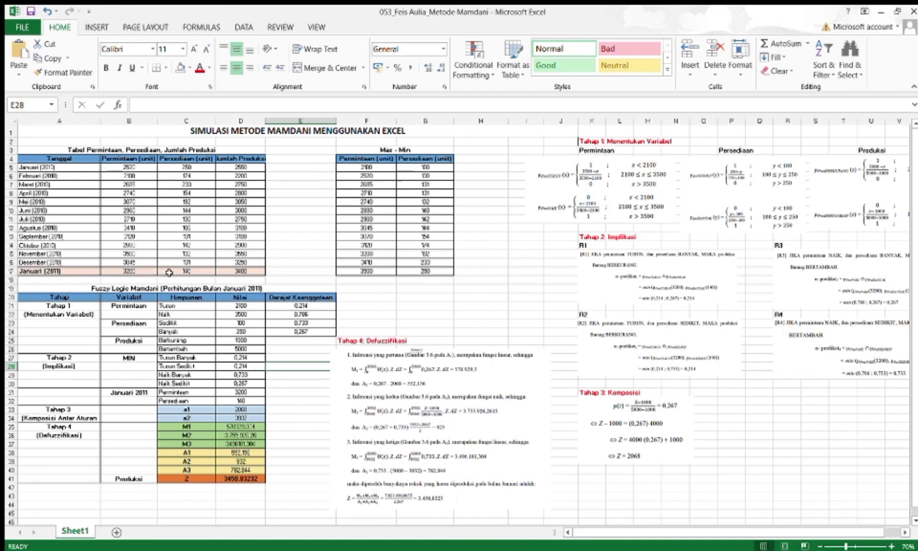
{"action": "left_click", "coordinate": [94, 271]}
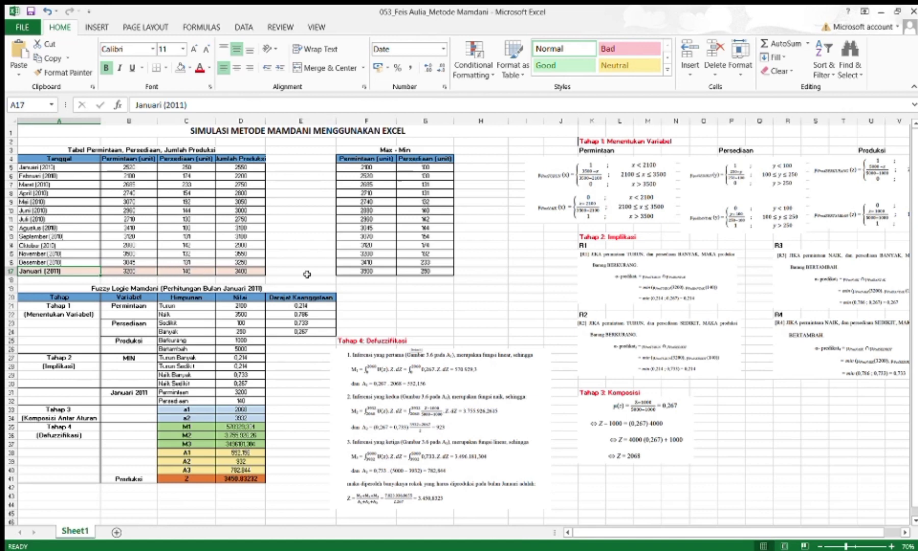
Examine the Tahap 1 membership function pictures for Permintaan, Persediaan and Produksi
{"action": "left_click_drag", "start_coordinate": [617, 533], "coordinate": [658, 540]}
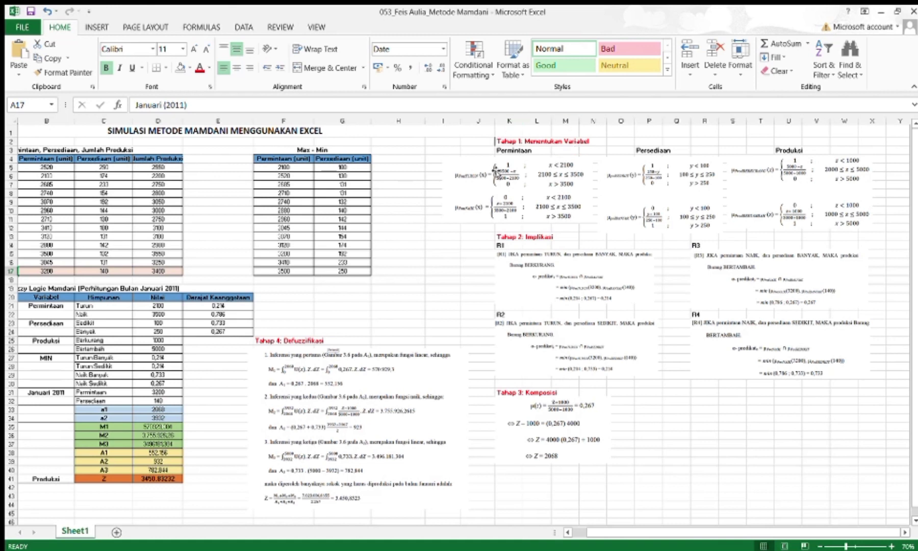
{"action": "left_click", "coordinate": [529, 183]}
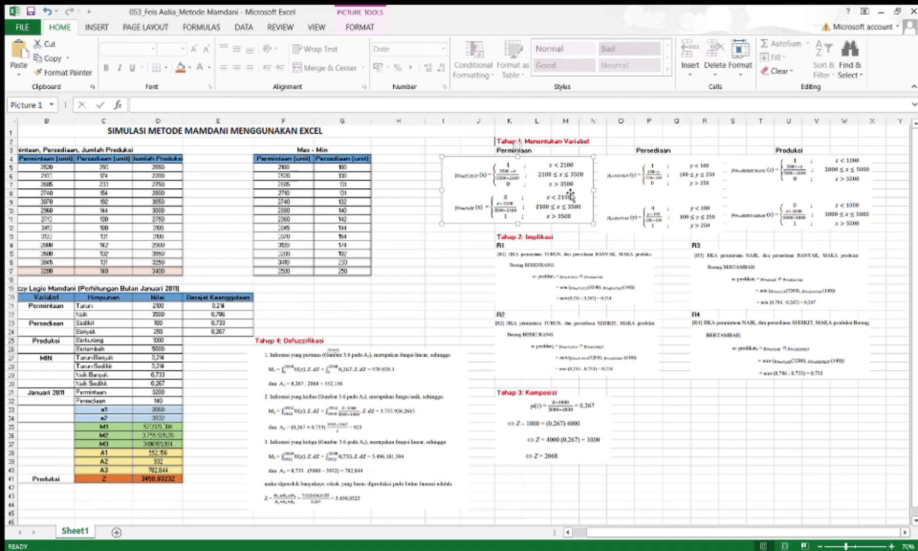
{"action": "left_click", "coordinate": [626, 186]}
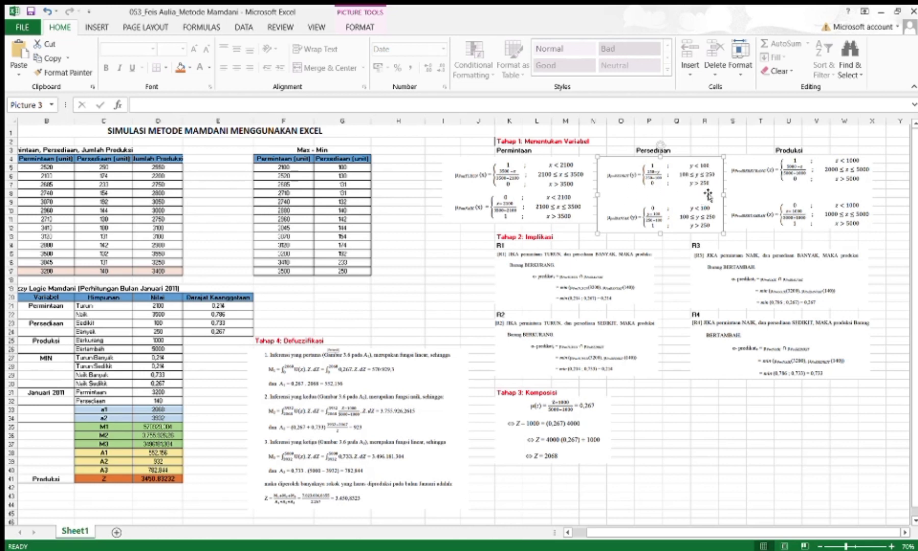
{"action": "left_click", "coordinate": [759, 194]}
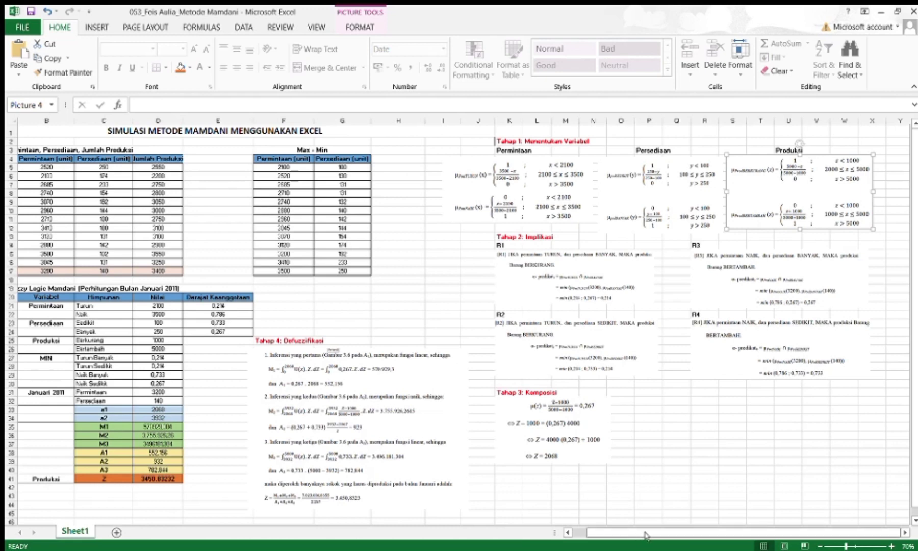
Inspect the Permintaan Turun and Naik values in D21 and D22 and the cell references of the Turun membership formula in E21
{"action": "left_click_drag", "start_coordinate": [656, 536], "coordinate": [633, 538]}
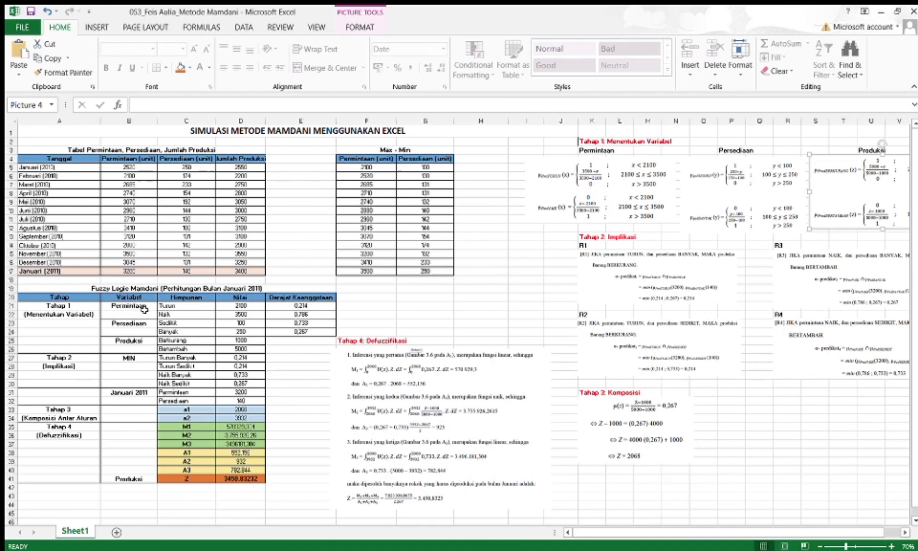
{"action": "left_click", "coordinate": [251, 306]}
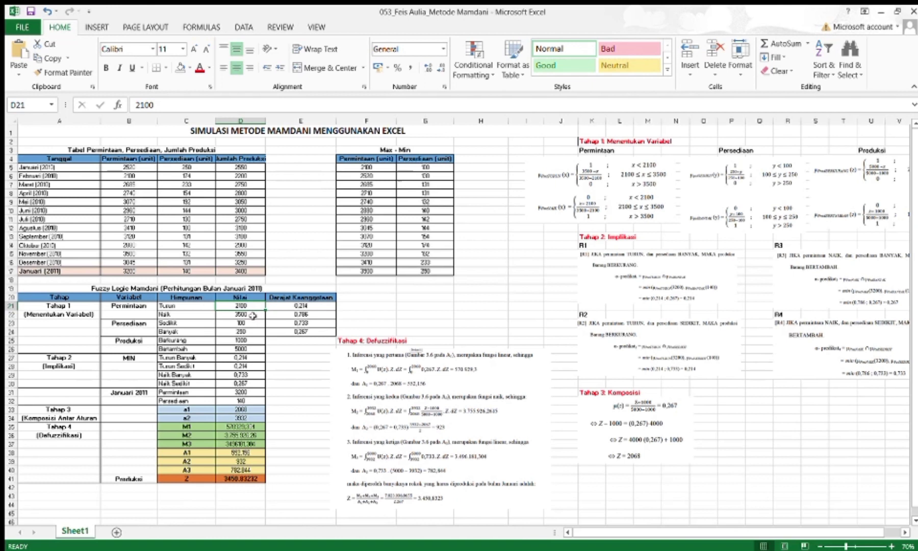
{"action": "left_click", "coordinate": [253, 315]}
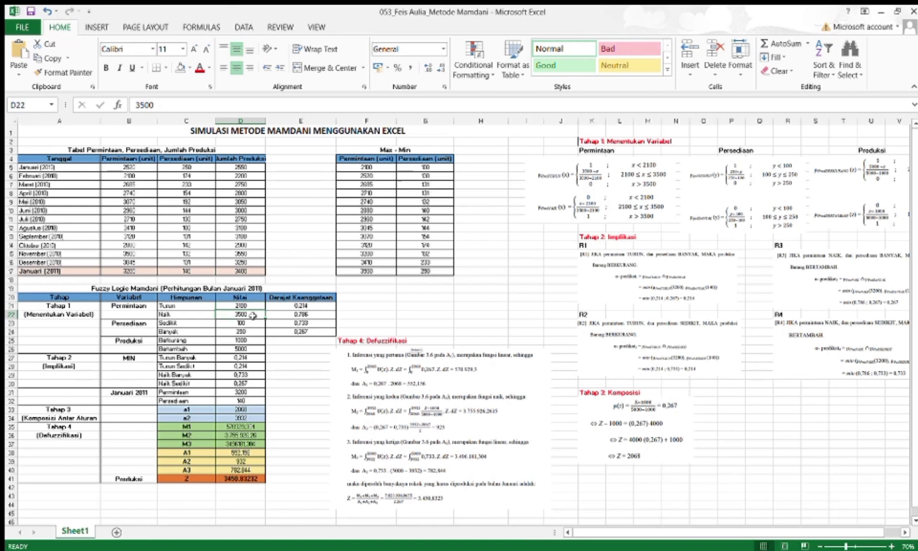
{"action": "left_click", "coordinate": [287, 306]}
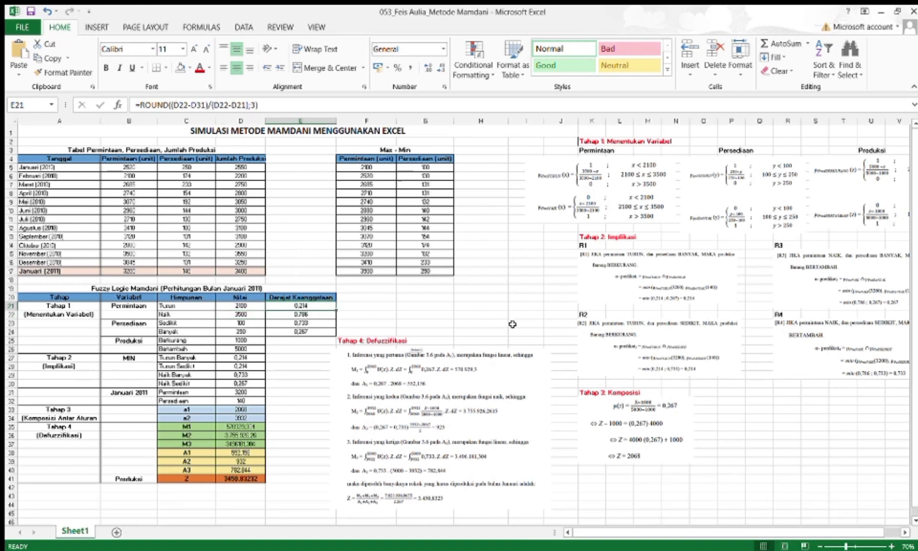
{"action": "left_click", "coordinate": [228, 104]}
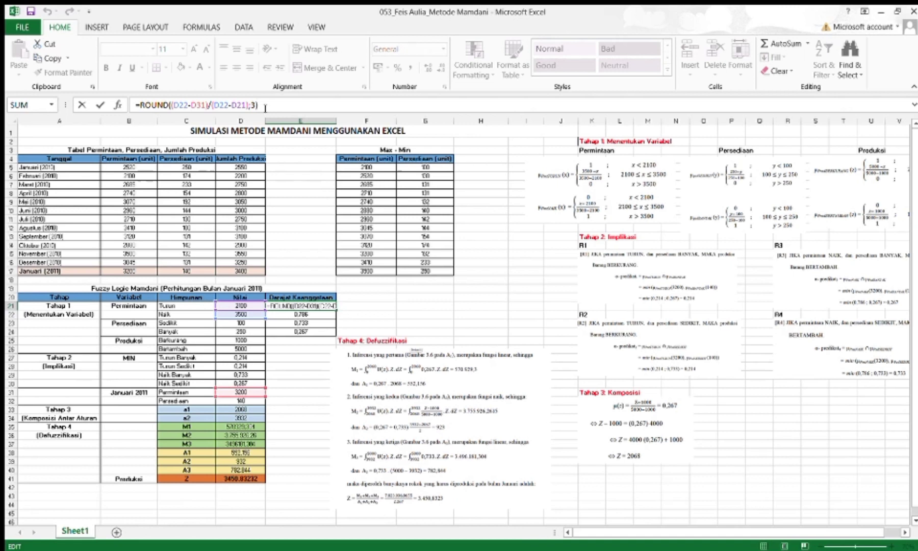
{"action": "key", "text": "Return"}
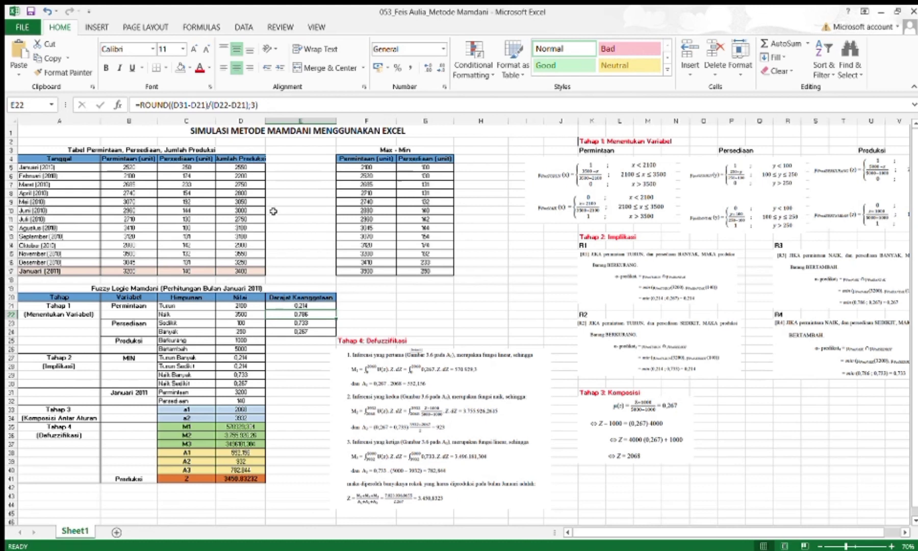
Inspect the cell references of the Permintaan Naik membership formula in E22
{"action": "left_click", "coordinate": [235, 106]}
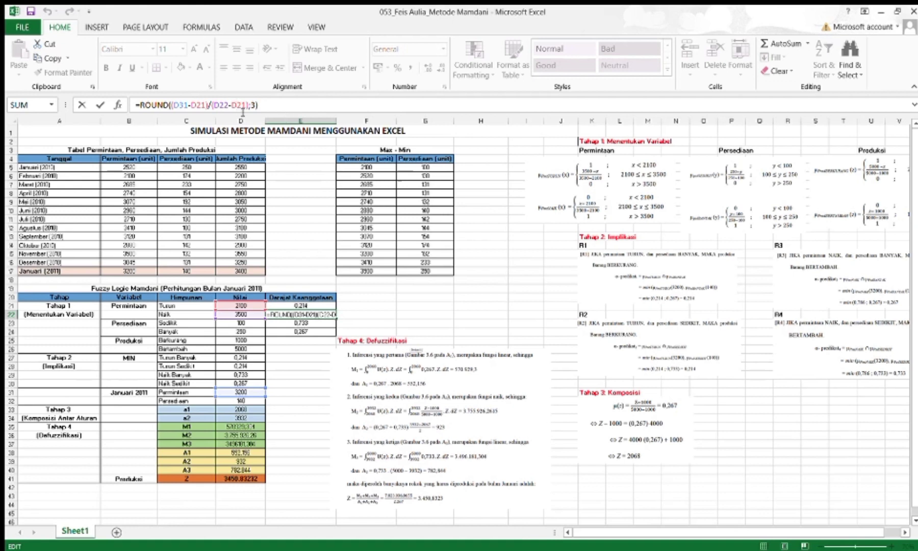
{"action": "left_click", "coordinate": [273, 106]}
{"action": "key", "text": "Return"}
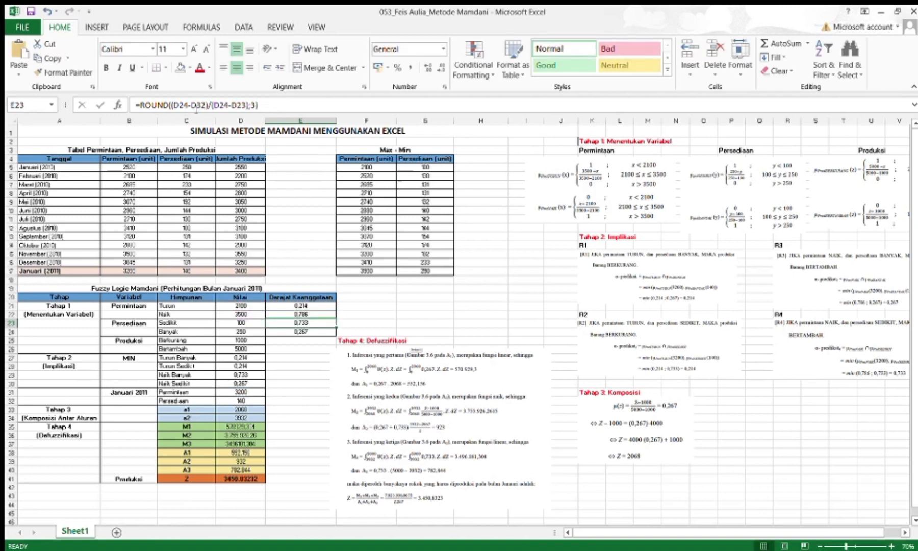
Inspect the cell references of the Persediaan Sedikit and Banyak membership formulas in E23 and E24
{"action": "left_click", "coordinate": [221, 105]}
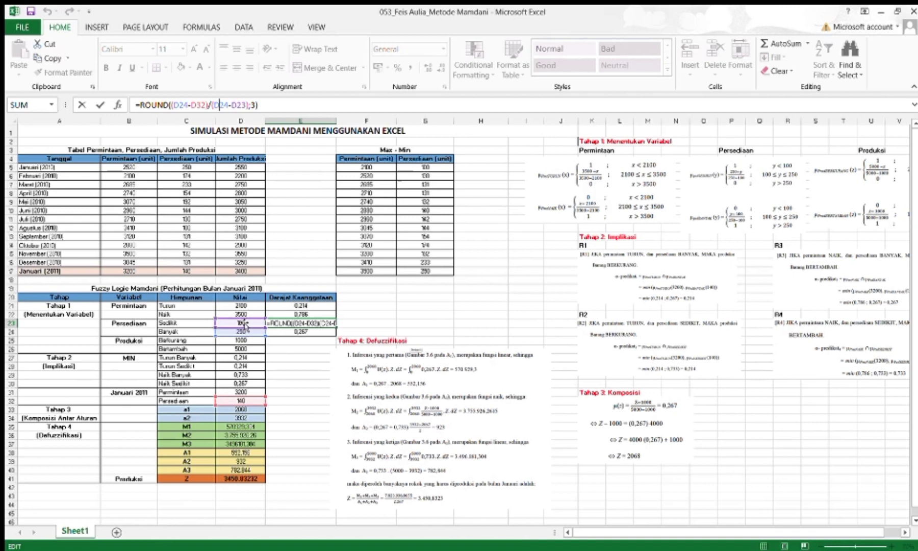
{"action": "left_click", "coordinate": [300, 107]}
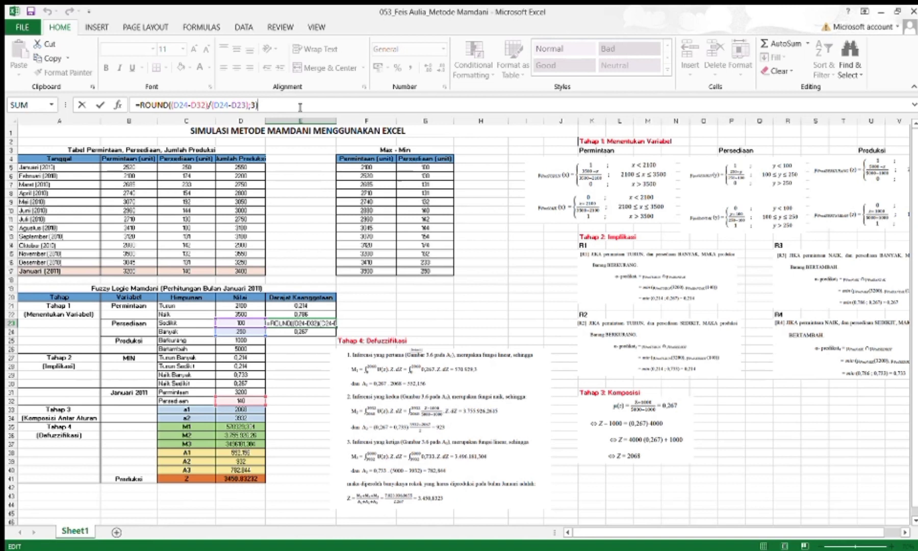
{"action": "key", "text": "Return"}
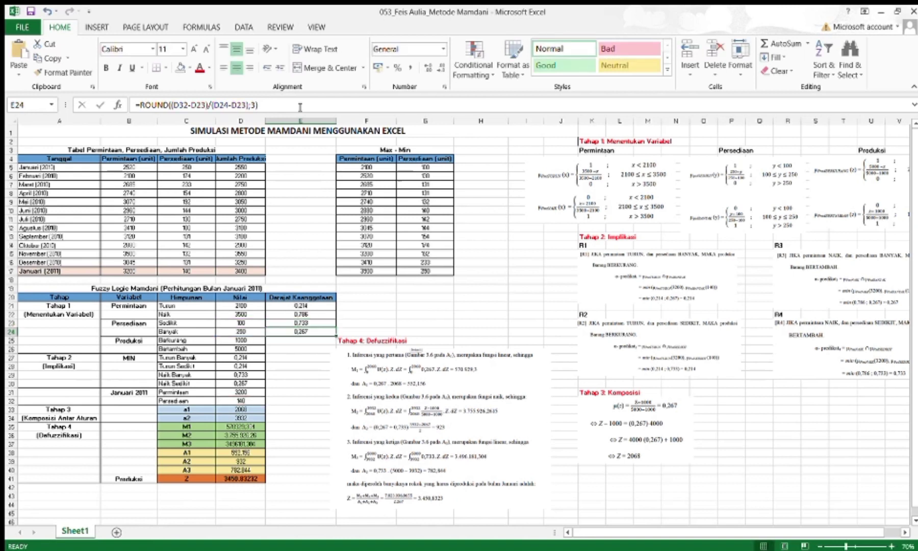
{"action": "left_click", "coordinate": [233, 105]}
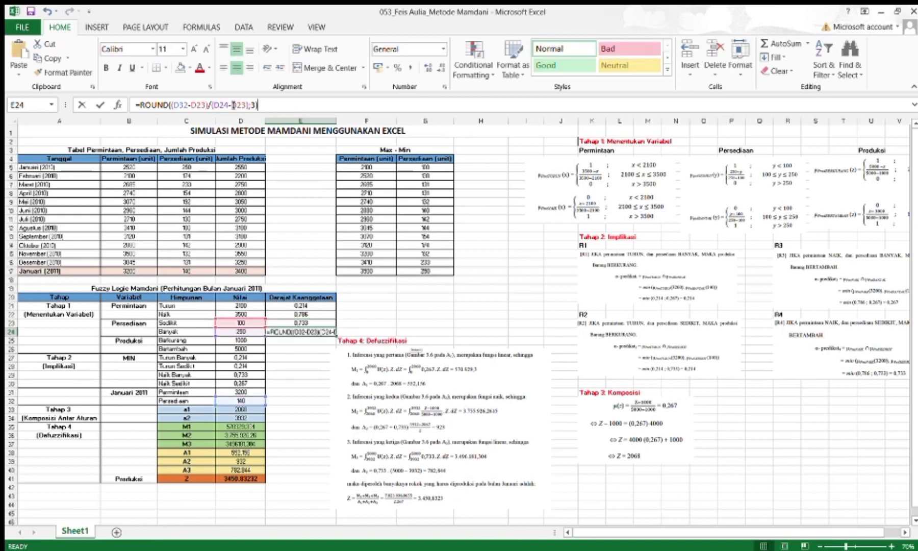
{"action": "left_click", "coordinate": [272, 107]}
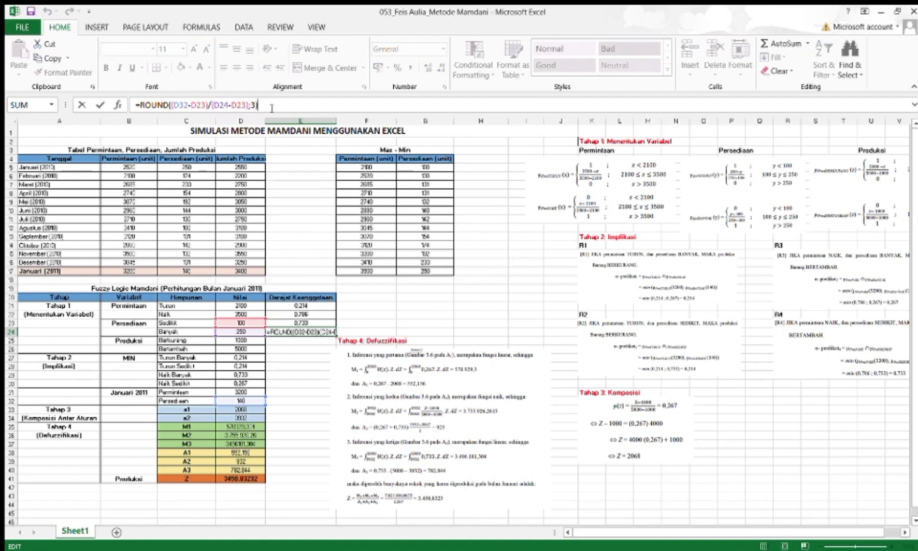
{"action": "key", "text": "Return"}
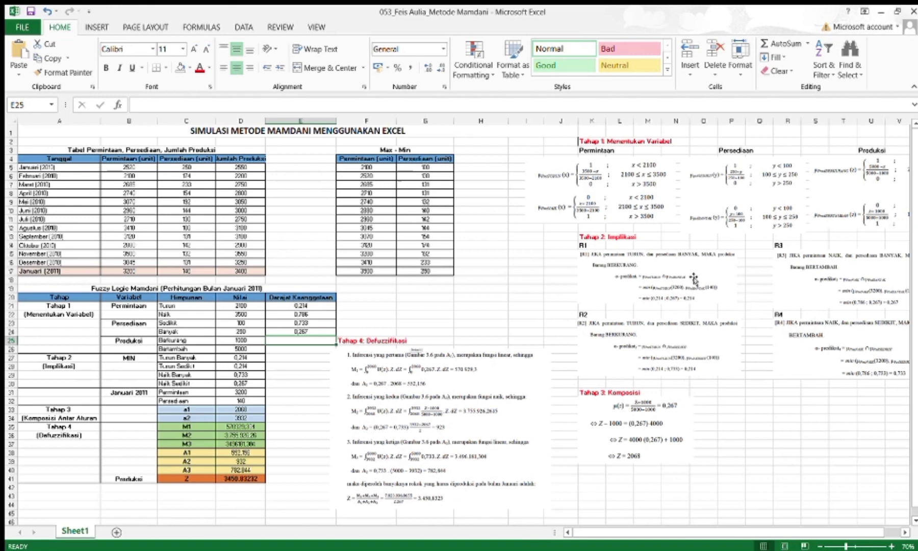
Compare the Tahap 2 rule R1 picture with the cells referenced by the Turun Banyak MIN formula in D27
{"action": "left_click", "coordinate": [675, 283]}
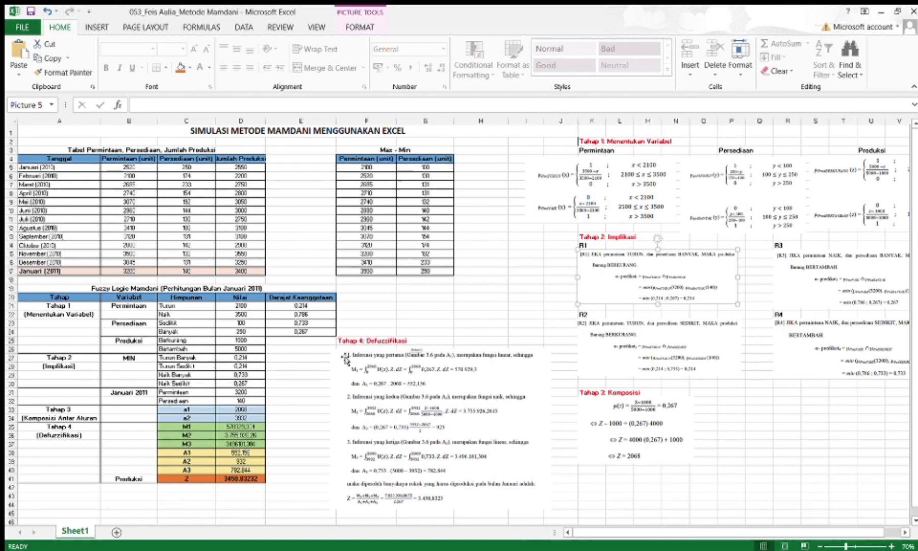
{"action": "left_click", "coordinate": [235, 359]}
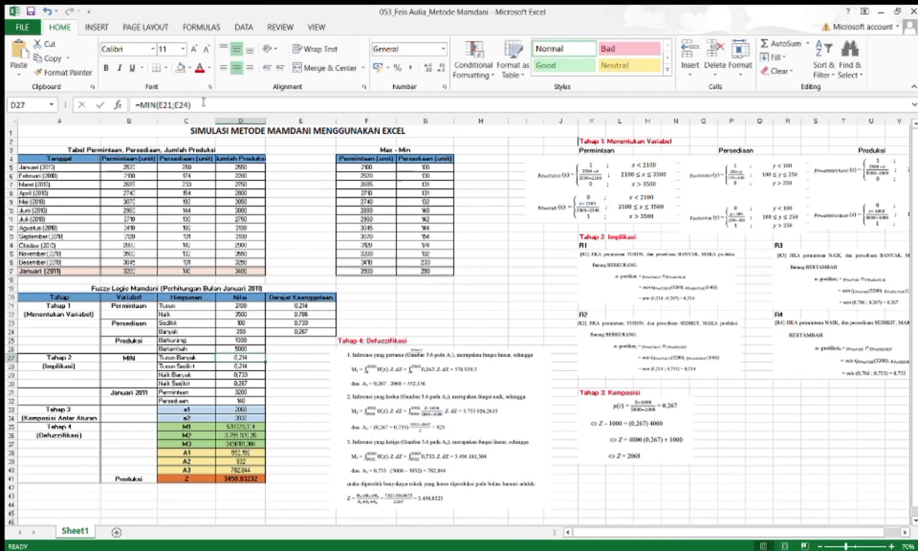
{"action": "left_click", "coordinate": [183, 105]}
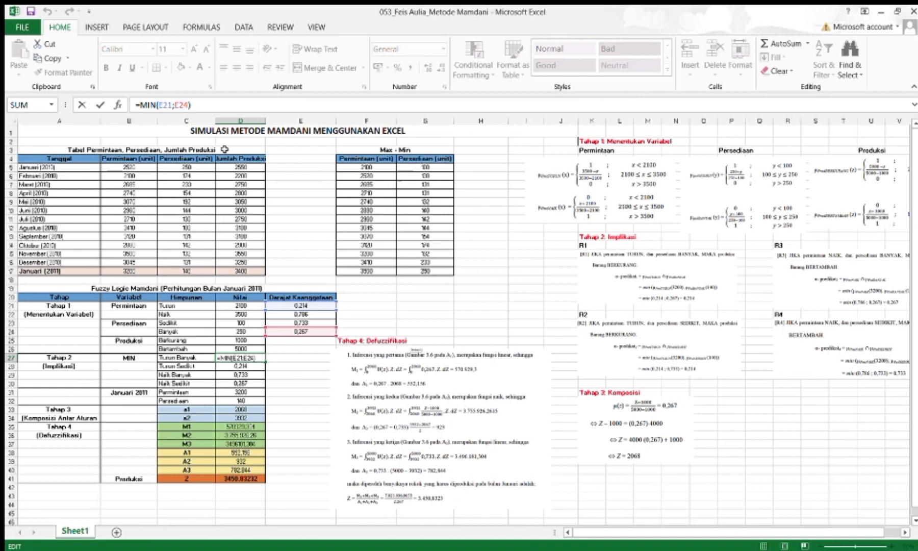
{"action": "left_click", "coordinate": [216, 109]}
{"action": "key", "text": "Return"}
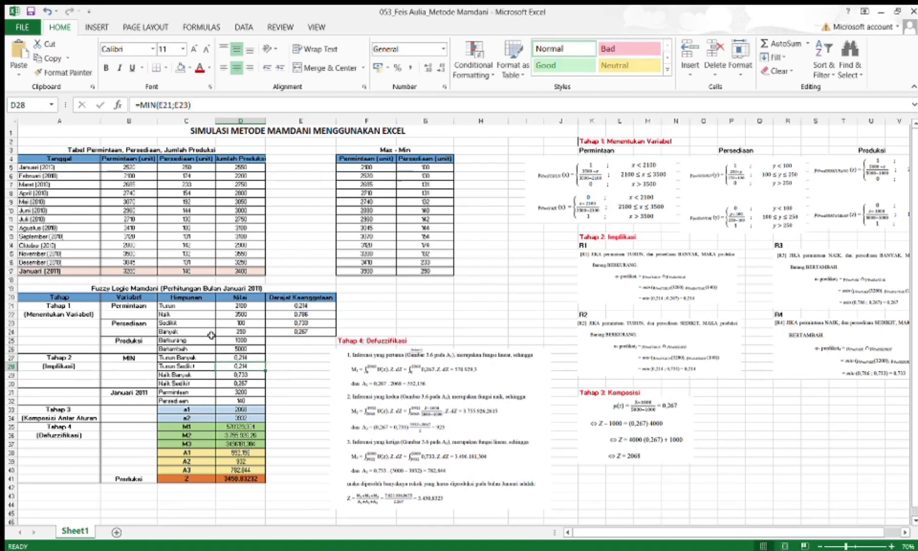
Compare the rule R2 picture with the cells referenced by the Turun Sedikit MIN formula in D28
{"action": "left_click", "coordinate": [644, 346]}
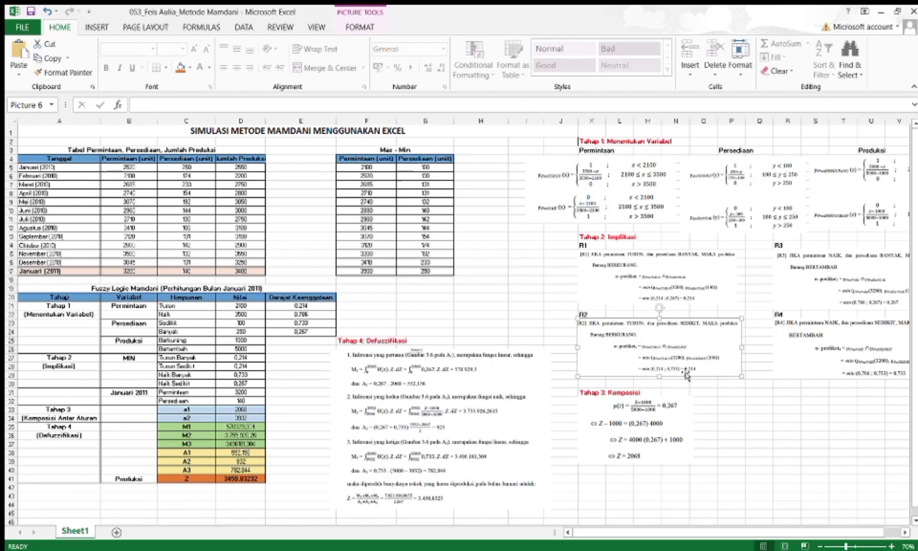
{"action": "left_click", "coordinate": [238, 365]}
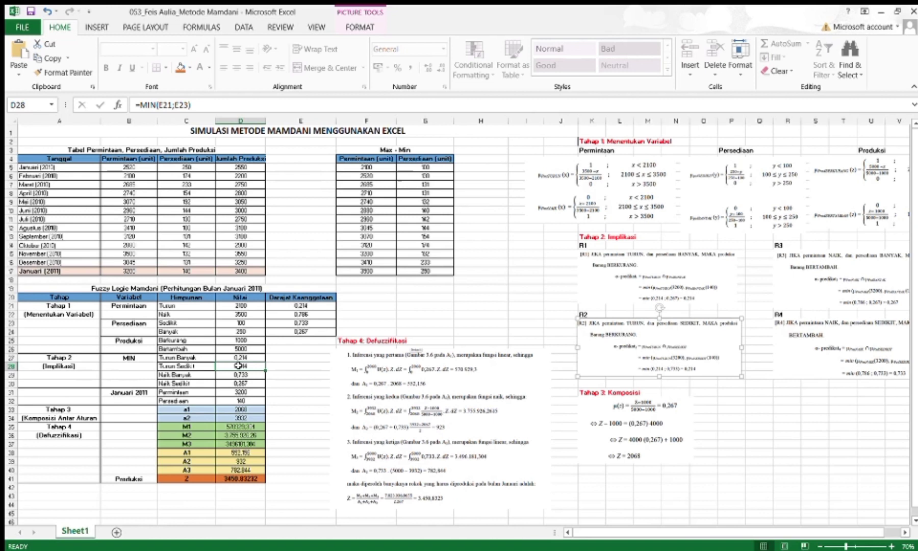
{"action": "left_click", "coordinate": [174, 105]}
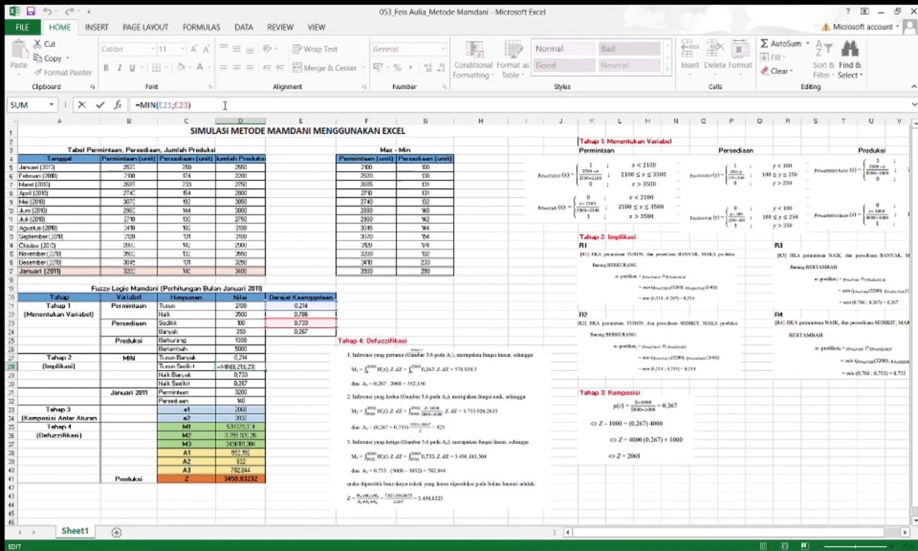
{"action": "key", "text": "Return"}
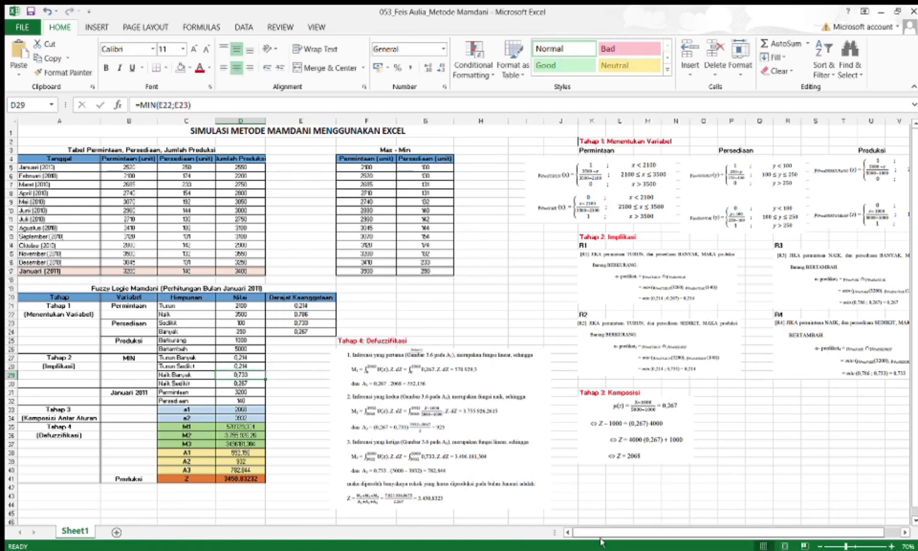
Compare the rule R3 picture with the cells referenced by the Naik Banyak MIN formula in D29
{"action": "scroll", "coordinate": [602, 542], "scroll_direction": "right", "scroll_amount": 1}
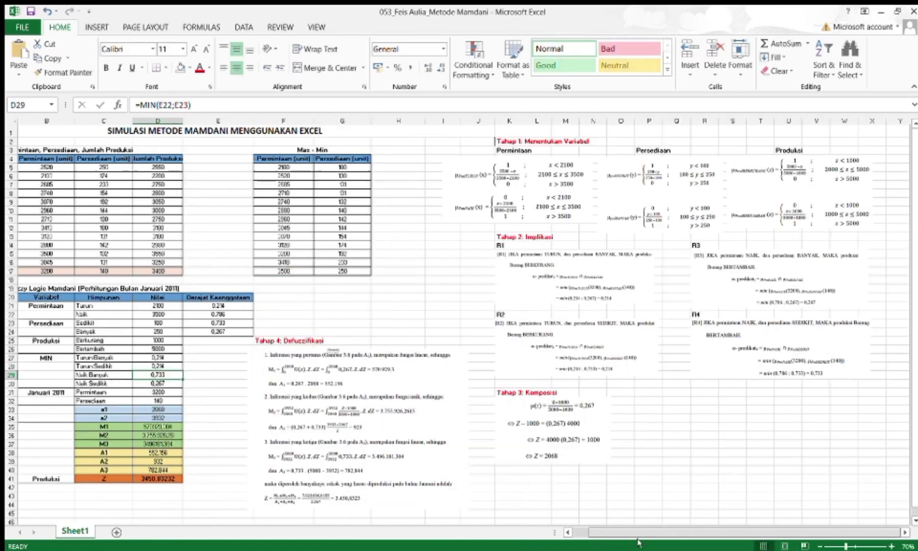
{"action": "left_click", "coordinate": [767, 273]}
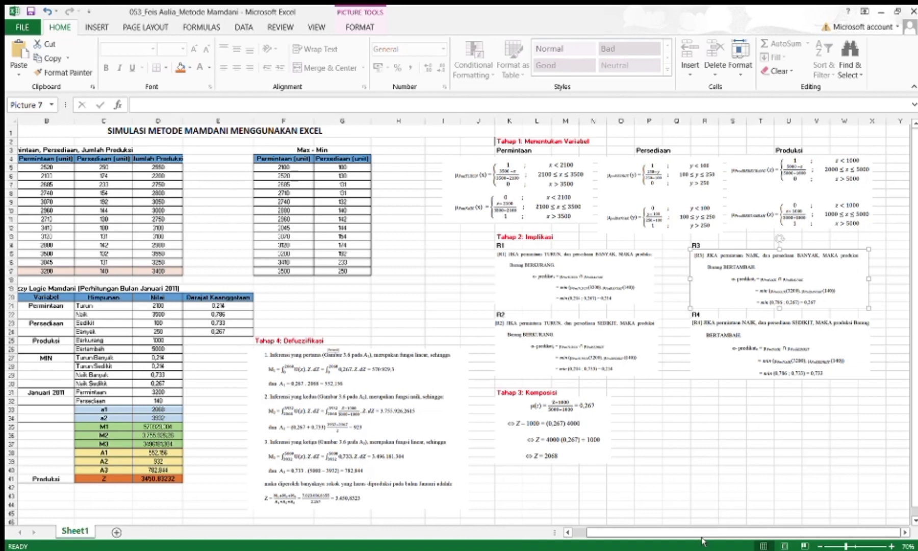
{"action": "left_click_drag", "start_coordinate": [701, 536], "coordinate": [643, 536]}
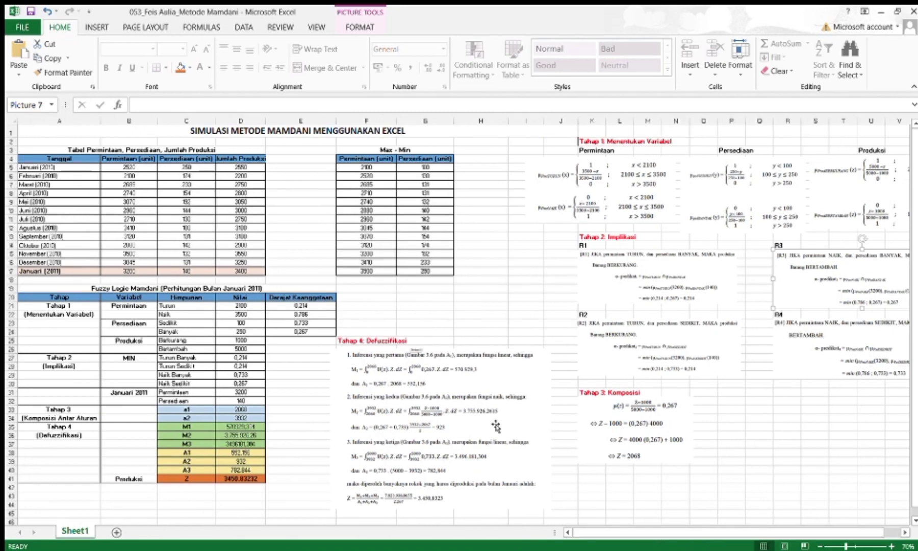
{"action": "left_click", "coordinate": [220, 380]}
{"action": "left_click", "coordinate": [197, 378]}
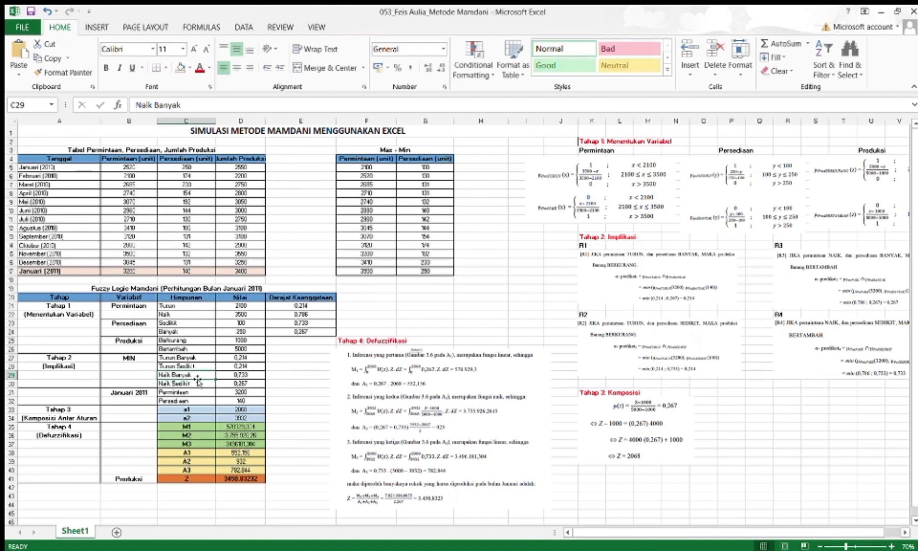
{"action": "left_click", "coordinate": [162, 105]}
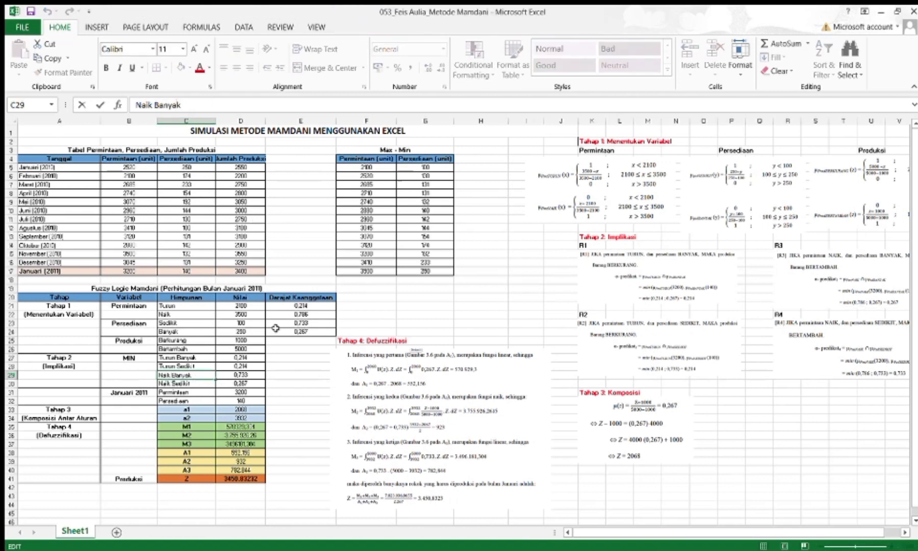
{"action": "left_click", "coordinate": [250, 380]}
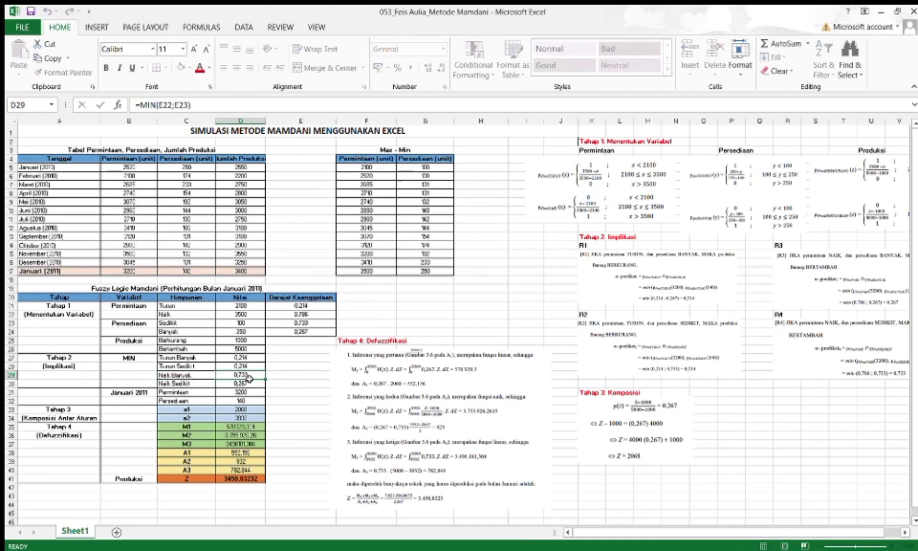
{"action": "left_click", "coordinate": [159, 106]}
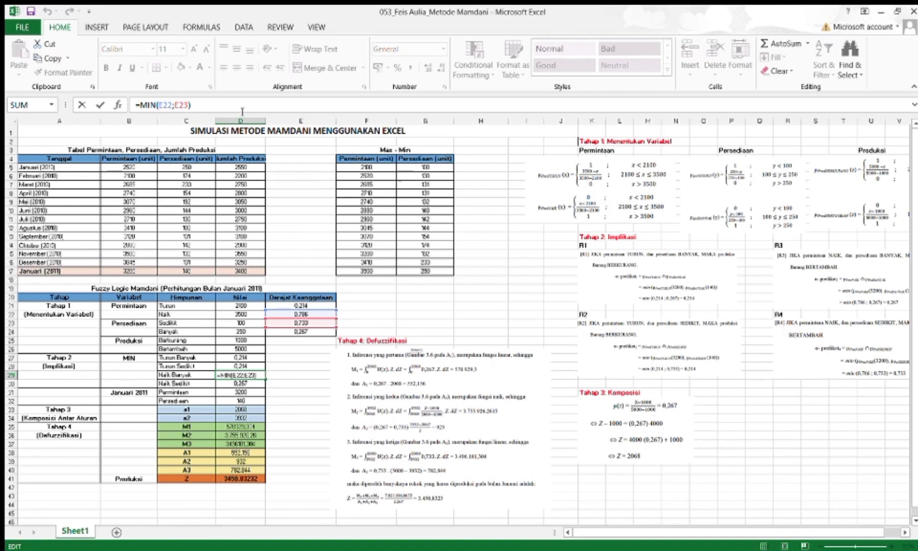
{"action": "key", "text": "Return"}
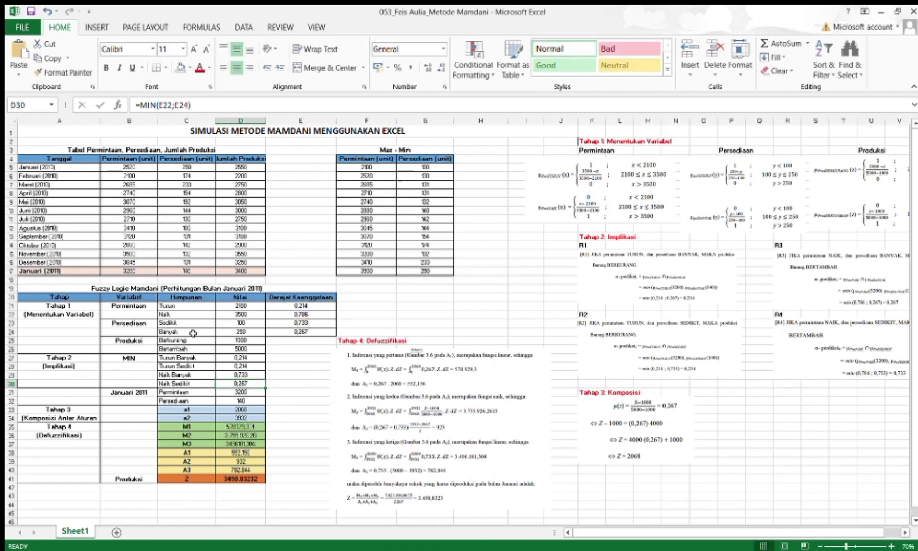
Compare the rule R4 picture with the cells referenced by the Naik Sedikit MIN formula in D30
{"action": "left_click", "coordinate": [824, 369]}
{"action": "scroll", "coordinate": [720, 541], "scroll_direction": "right", "scroll_amount": 1}
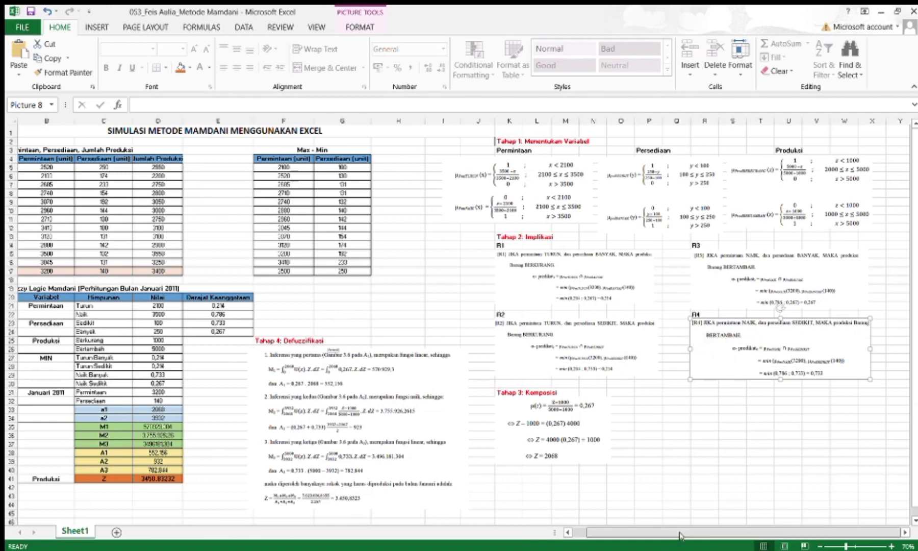
{"action": "left_click_drag", "start_coordinate": [677, 535], "coordinate": [615, 535]}
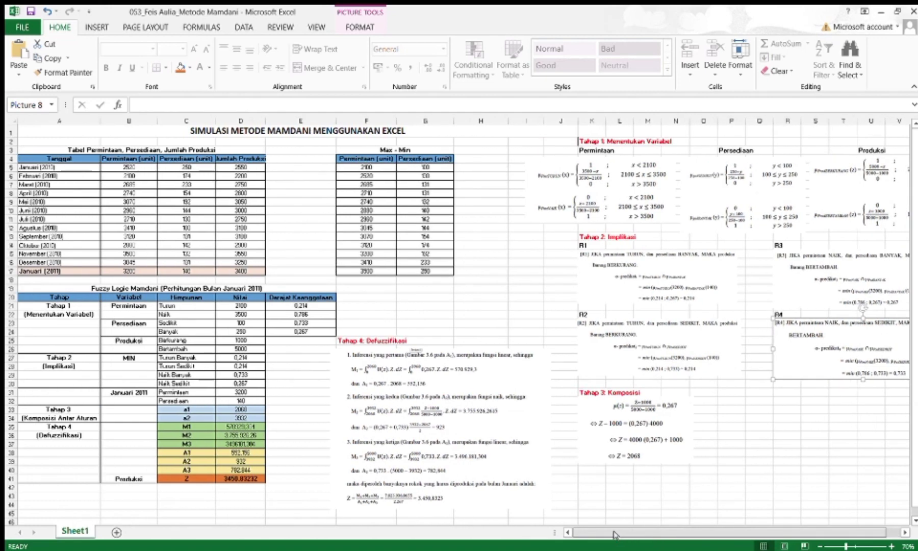
{"action": "left_click", "coordinate": [247, 383]}
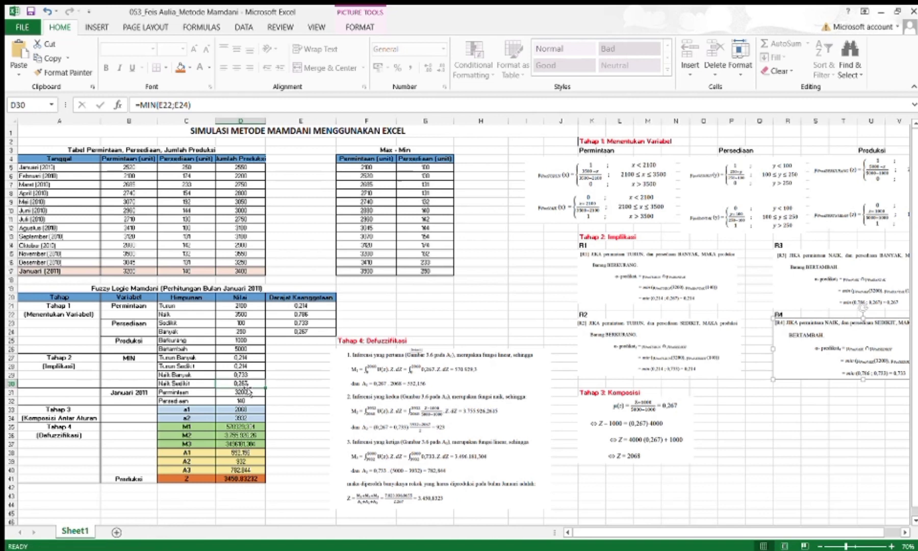
{"action": "left_click", "coordinate": [182, 108]}
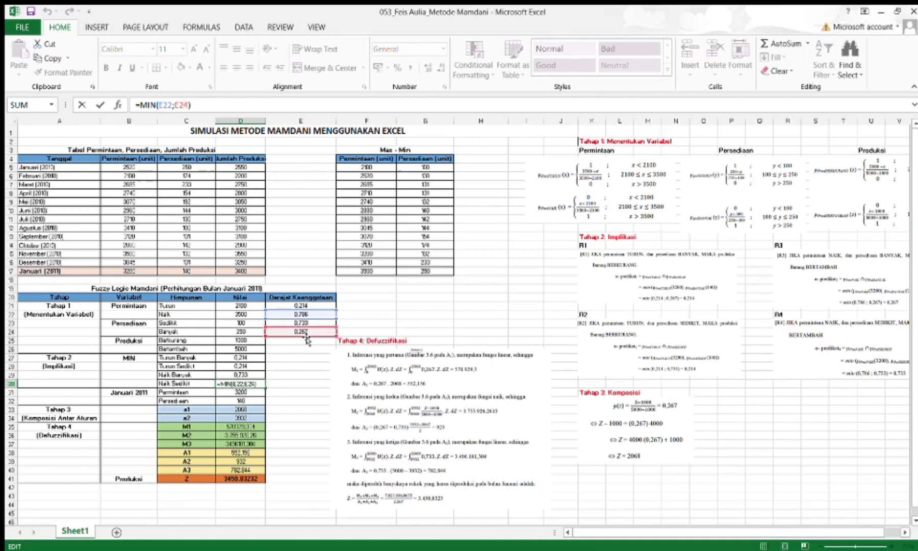
{"action": "left_click", "coordinate": [223, 108]}
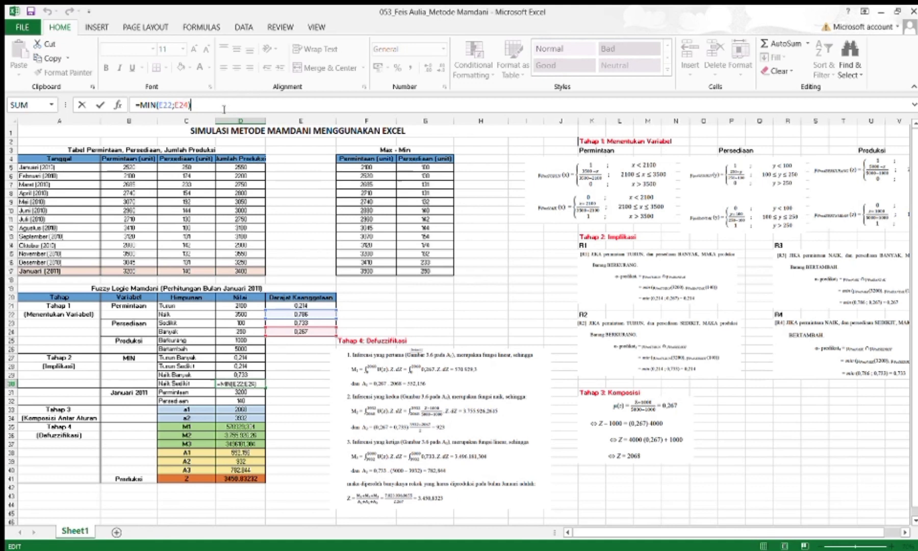
{"action": "key", "text": "Return"}
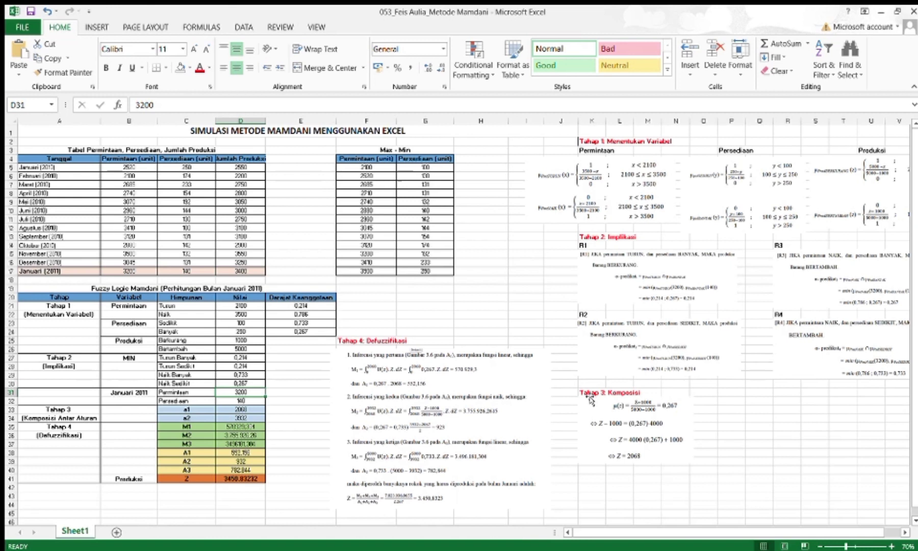
Compare the Tahap 3 Komposisi picture with the cells referenced by the a1 and a2 formulas in D33 and D34
{"action": "left_click", "coordinate": [612, 408]}
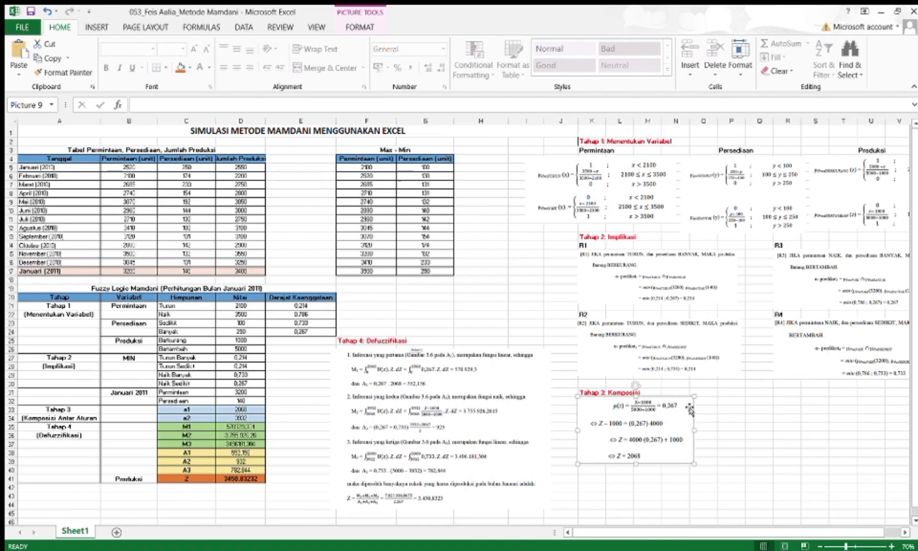
{"action": "left_click", "coordinate": [250, 410]}
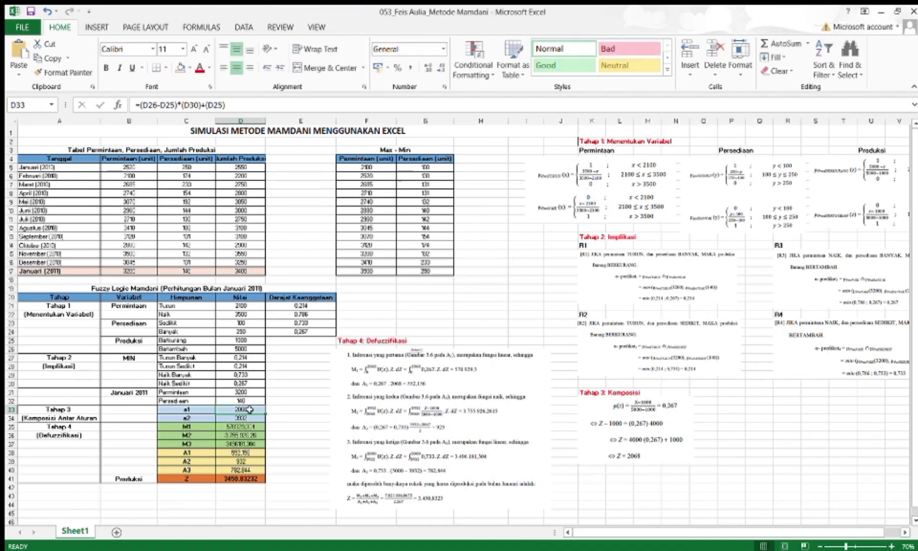
{"action": "left_click", "coordinate": [190, 105]}
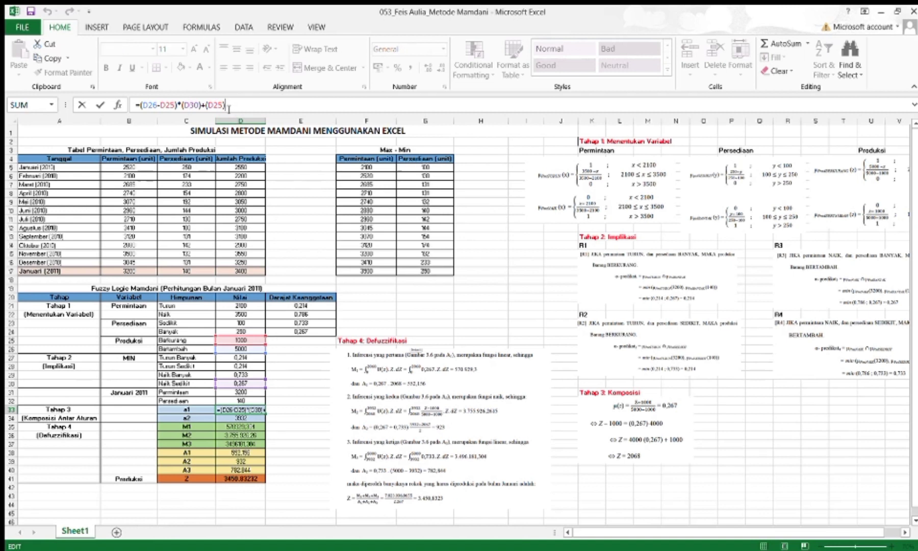
{"action": "key", "text": "Return"}
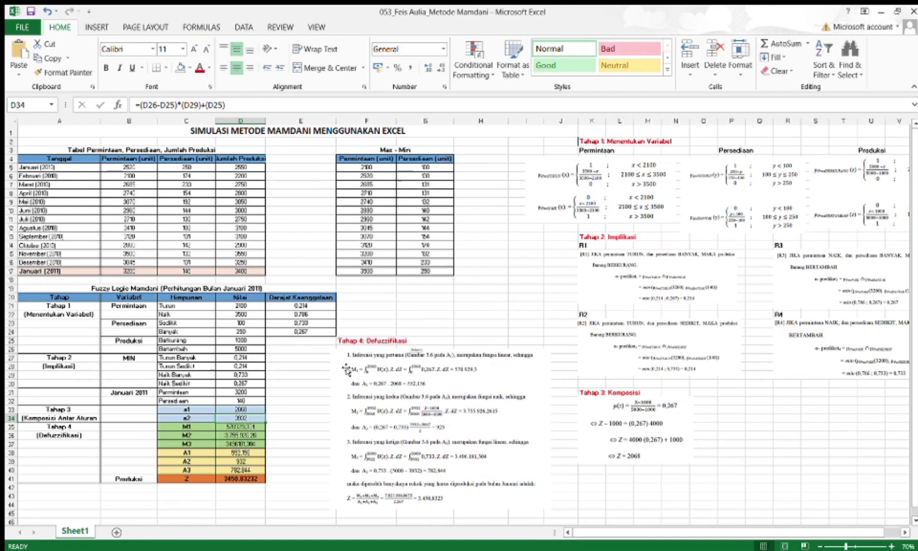
{"action": "left_click", "coordinate": [214, 105]}
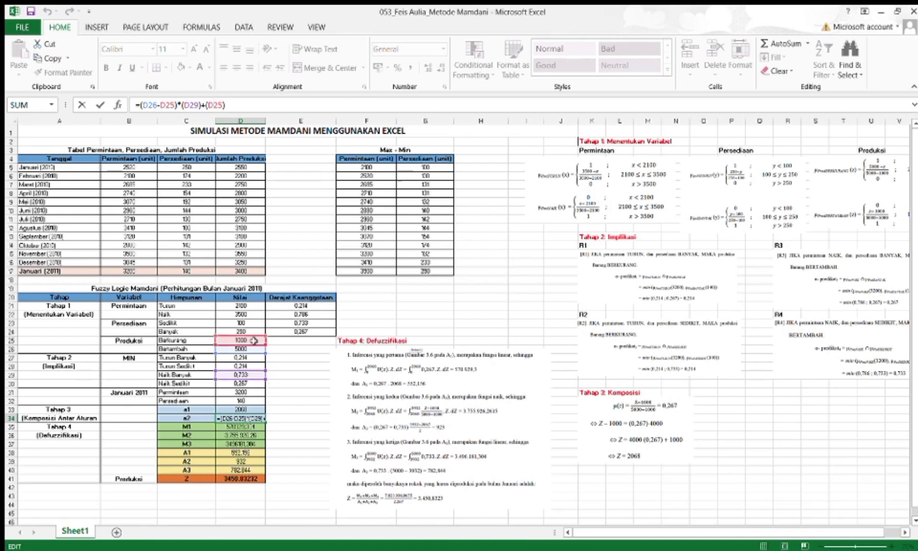
{"action": "key", "text": "Return"}
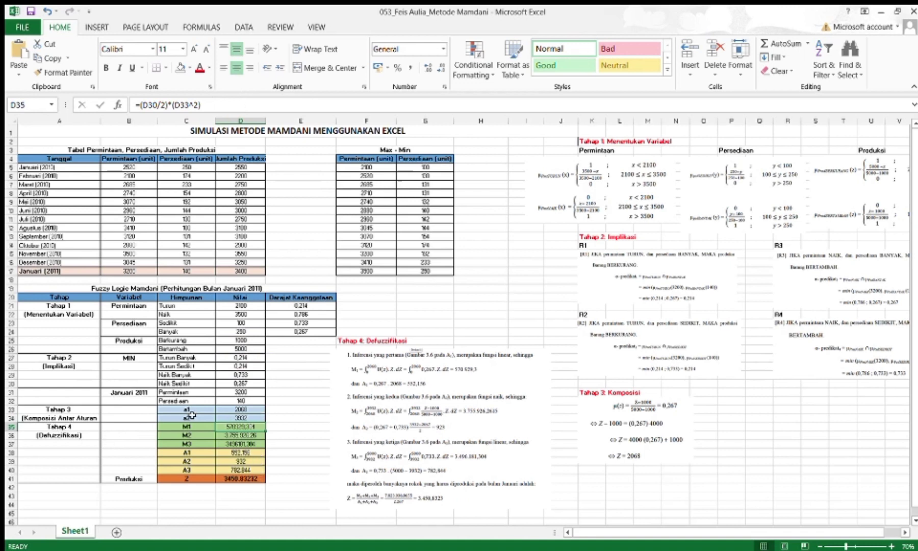
Compare the Tahap 4 Defuzzifikasi picture with the cells referenced by the M1 formula in D35
{"action": "left_click", "coordinate": [422, 392]}
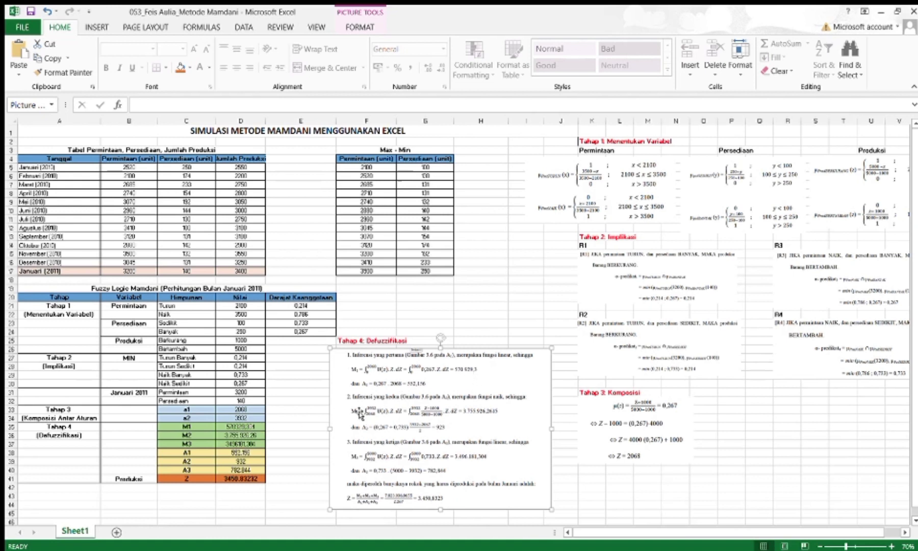
{"action": "left_click", "coordinate": [244, 428]}
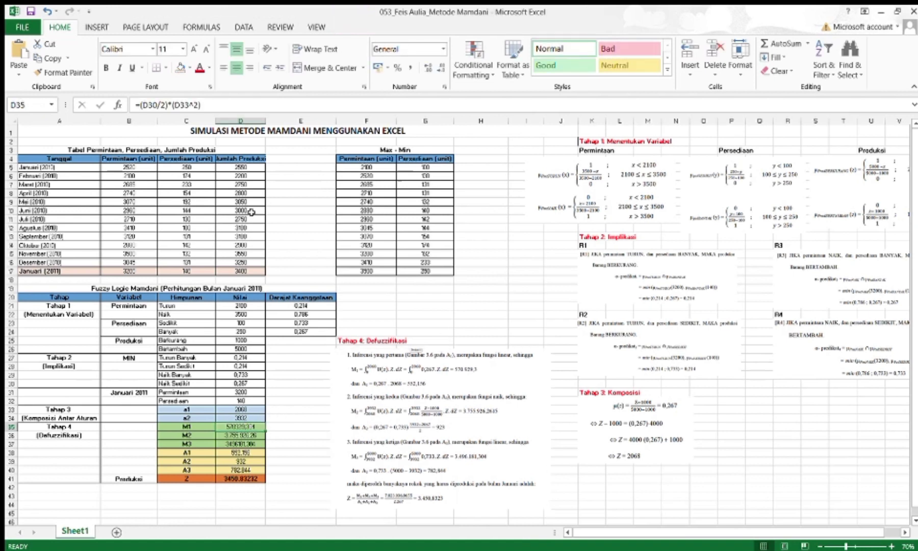
{"action": "left_click", "coordinate": [185, 105]}
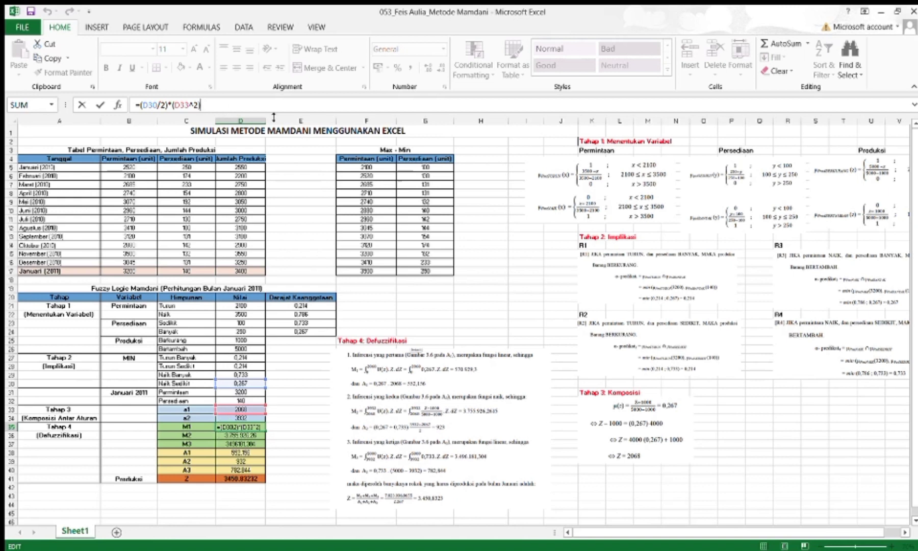
{"action": "key", "text": "Return"}
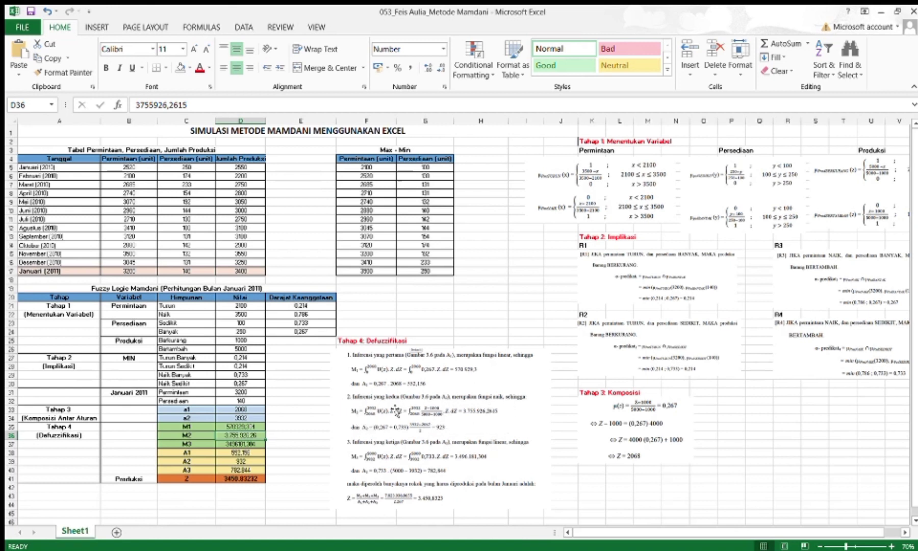
Inspect the cell references of the M3 moment formula in D37 against the third inference in the Defuzzifikasi picture
{"action": "left_click", "coordinate": [248, 444]}
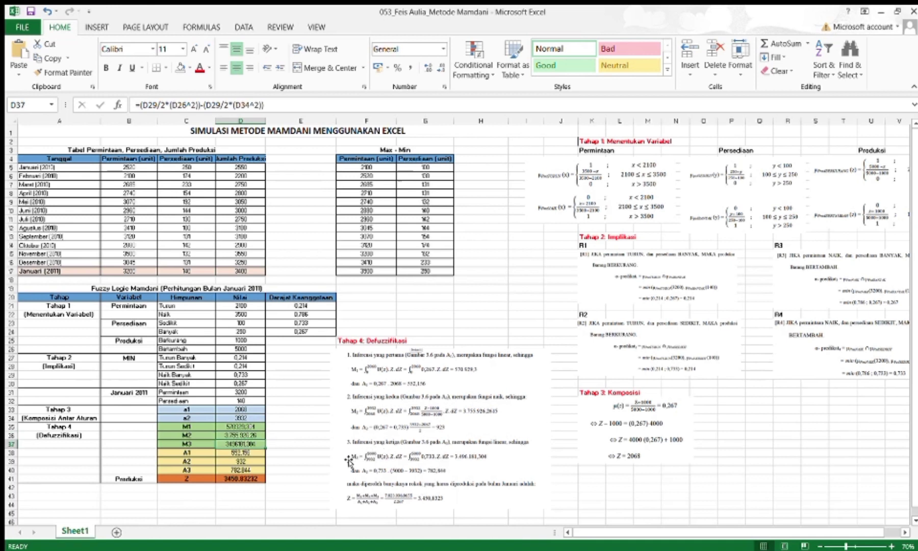
{"action": "left_click", "coordinate": [209, 106]}
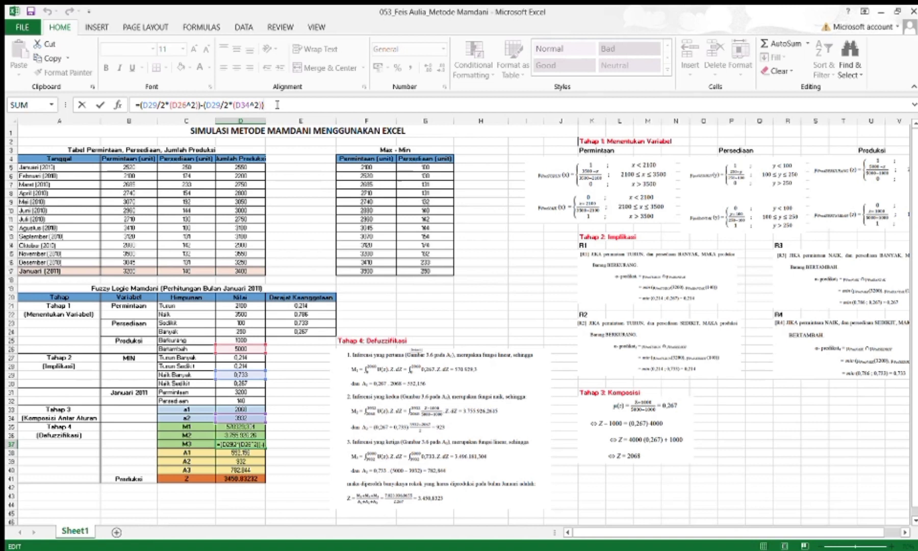
{"action": "key", "text": "Return"}
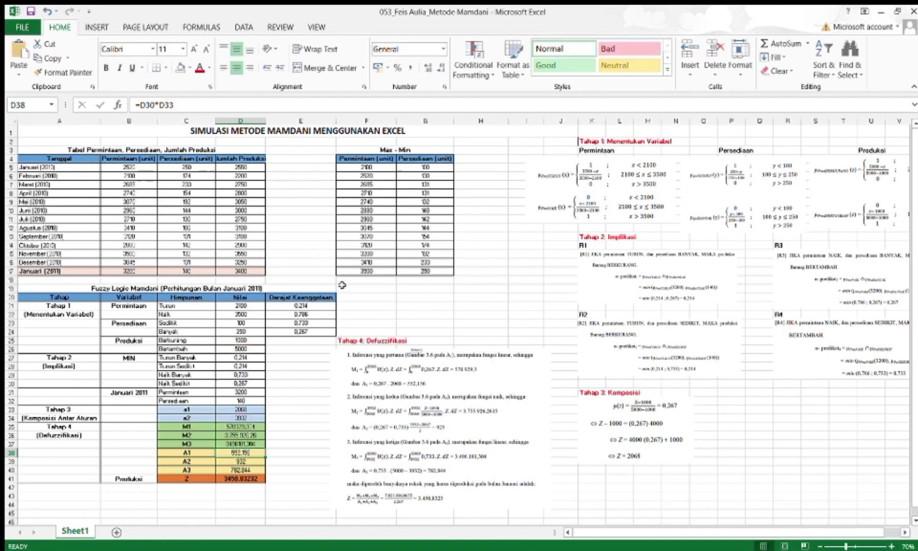
{"action": "left_click", "coordinate": [243, 444]}
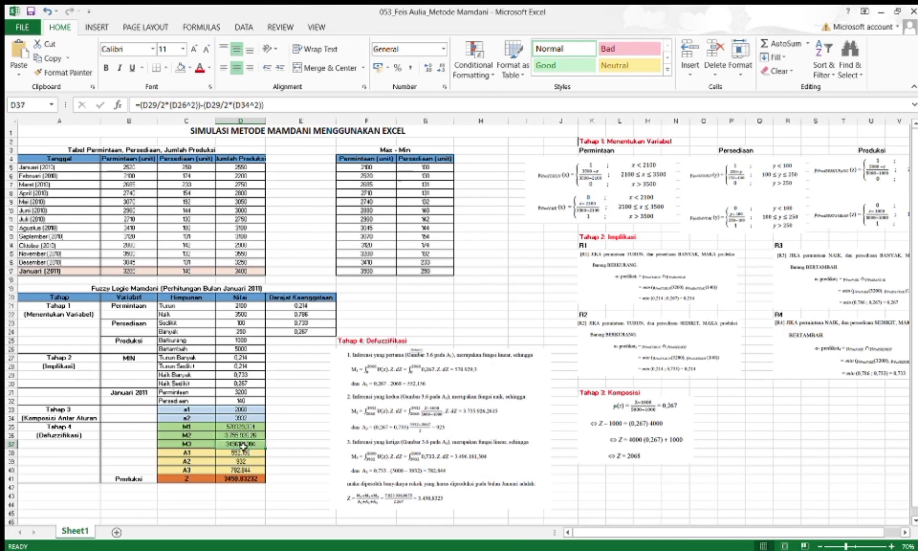
{"action": "left_click", "coordinate": [181, 106]}
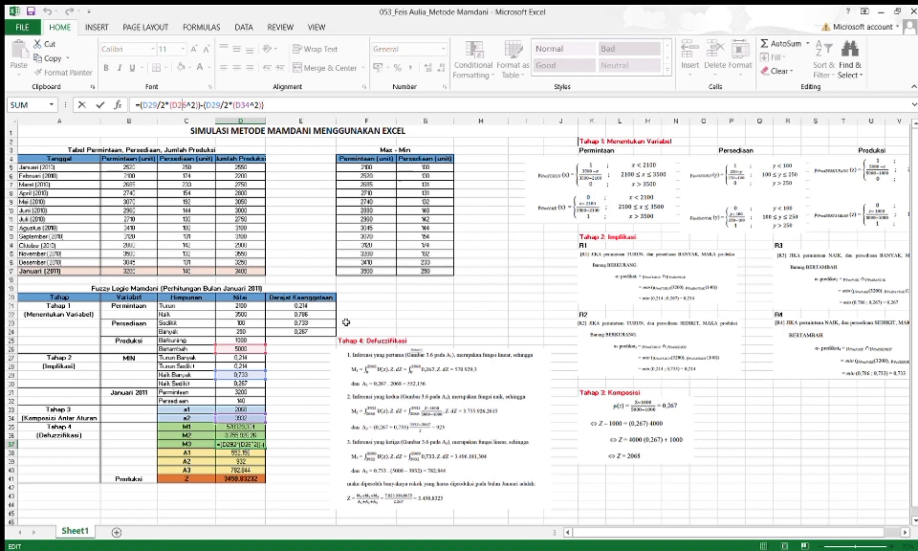
{"action": "left_click", "coordinate": [296, 114]}
{"action": "key", "text": "Return"}
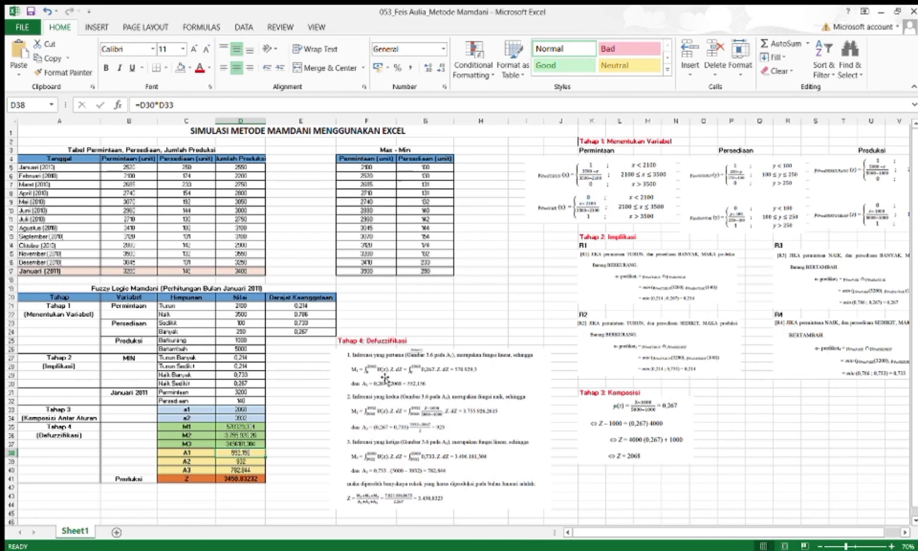
Inspect the cell references of the A1, A2 and A3 area formulas in D38 to D40 against the Tahap 4 Defuzzifikasi picture
{"action": "left_click", "coordinate": [170, 109]}
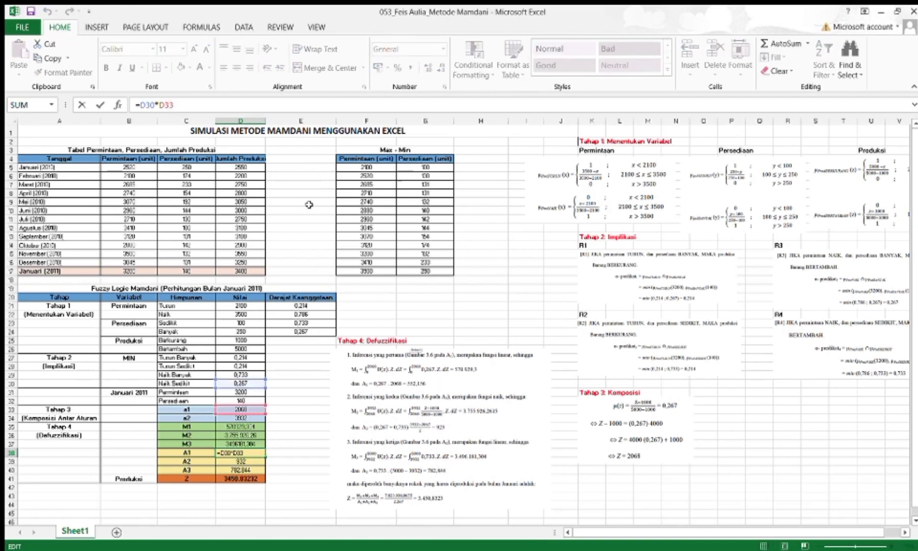
{"action": "left_click", "coordinate": [194, 104]}
{"action": "key", "text": "Return"}
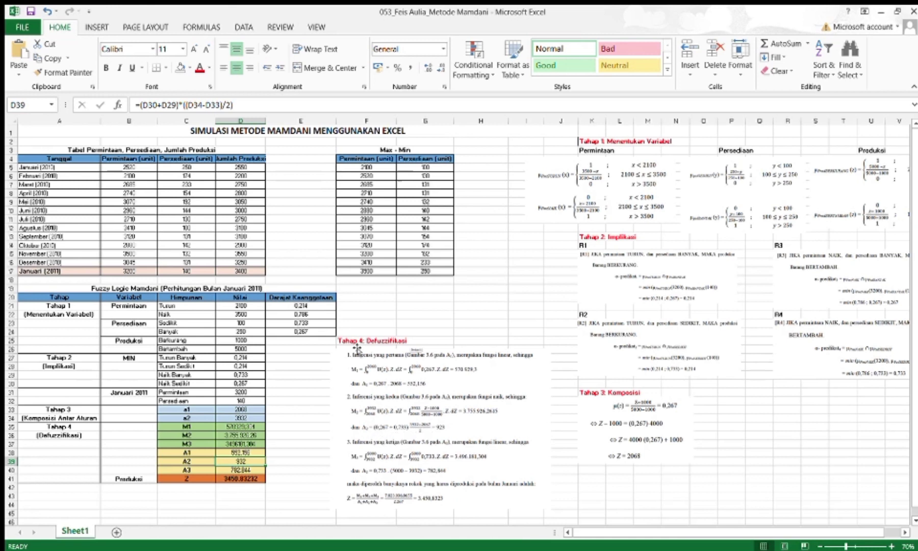
{"action": "left_click", "coordinate": [204, 106]}
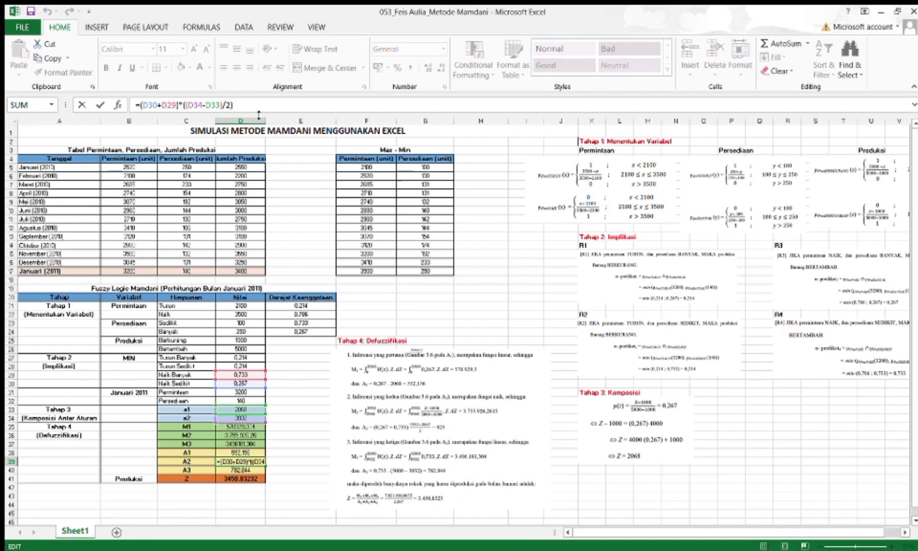
{"action": "key", "text": "Return"}
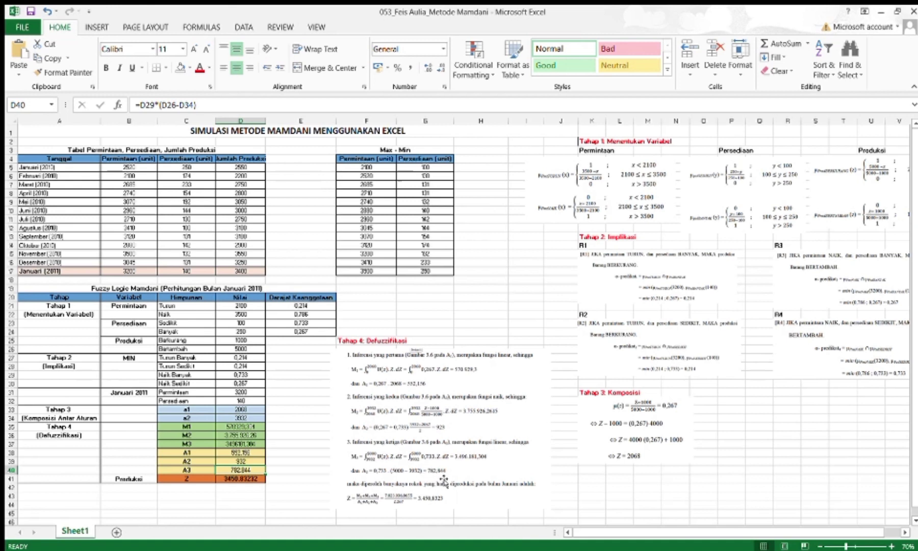
{"action": "left_click", "coordinate": [171, 105]}
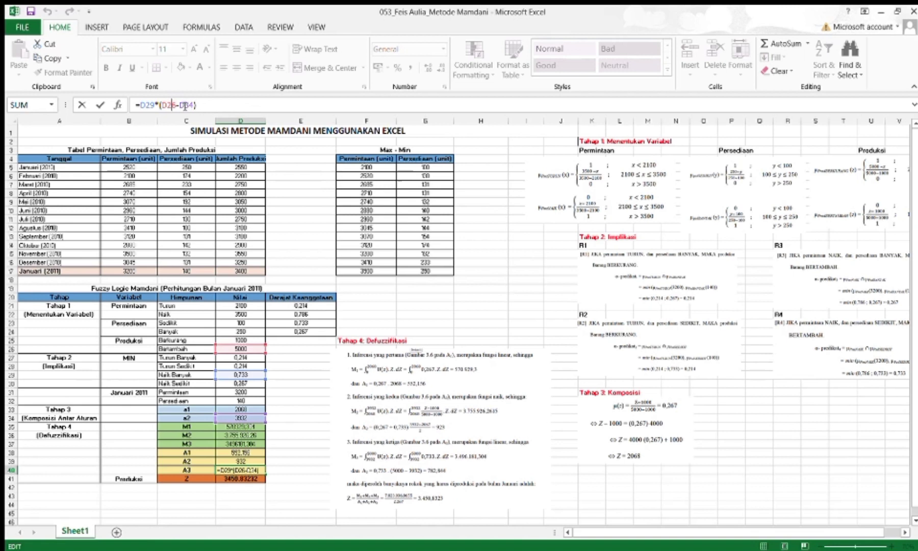
{"action": "left_click", "coordinate": [227, 105]}
{"action": "key", "text": "Return"}
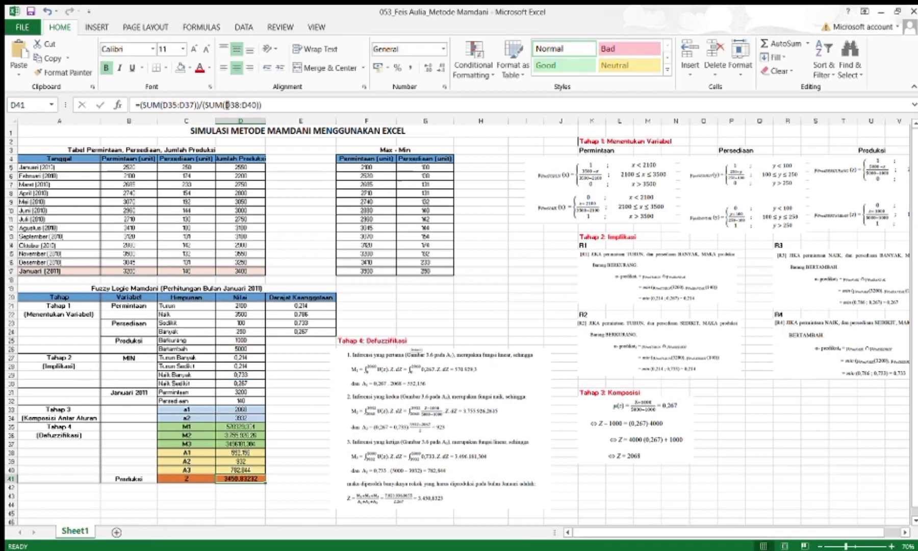
Inspect the moment and area ranges referenced by the Z production formula in D41
{"action": "left_click", "coordinate": [173, 105]}
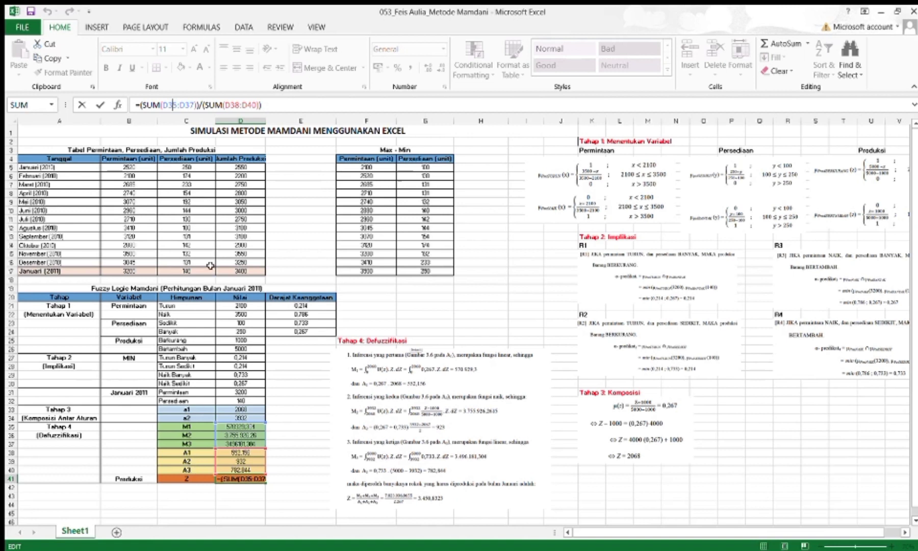
{"action": "left_click", "coordinate": [274, 105]}
{"action": "key", "text": "Return"}
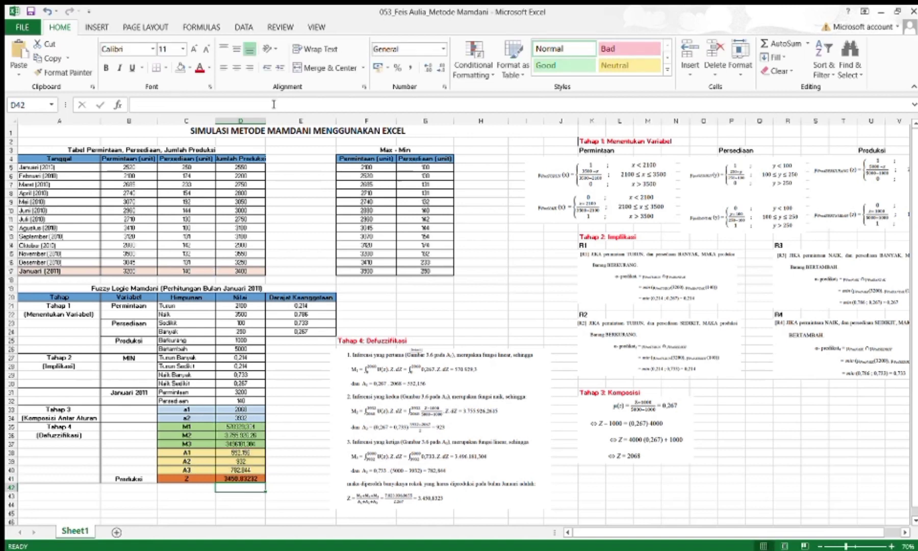
Compare the Z production result in D41 with the final Z calculation at the end of the Defuzzifikasi picture
{"action": "left_click", "coordinate": [233, 479]}
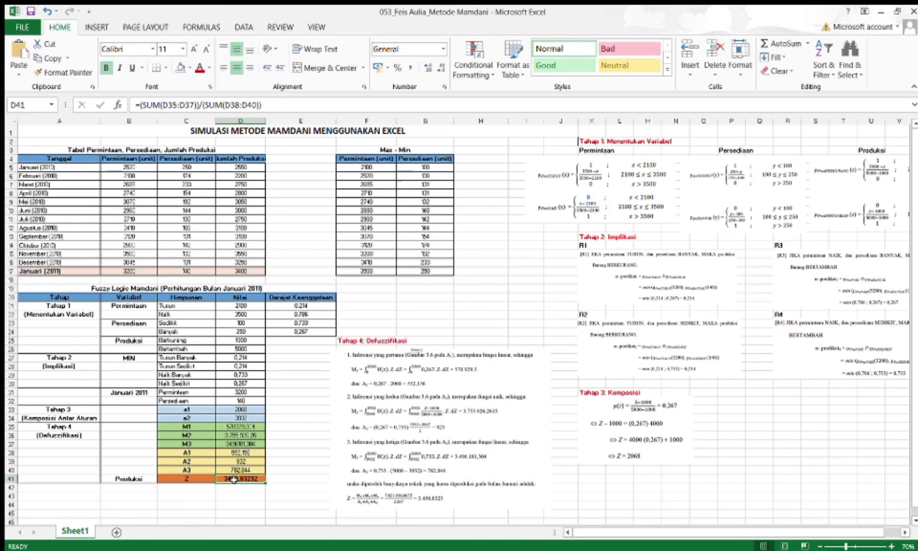
{"action": "scroll", "coordinate": [234, 479], "scroll_direction": "up", "scroll_amount": 2, "text": "ctrl"}
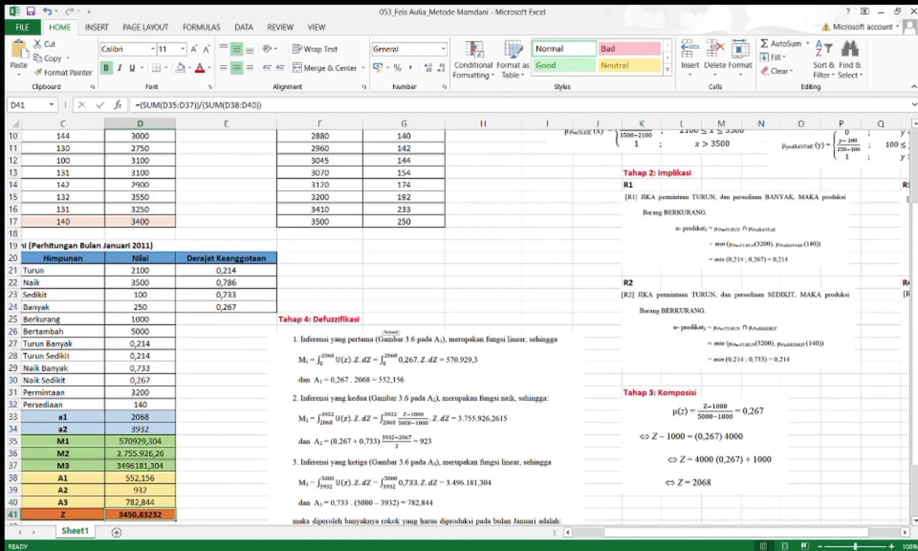
{"action": "left_click_drag", "start_coordinate": [689, 536], "coordinate": [658, 537]}
{"action": "scroll", "coordinate": [550, 330], "scroll_direction": "down", "scroll_amount": 4}
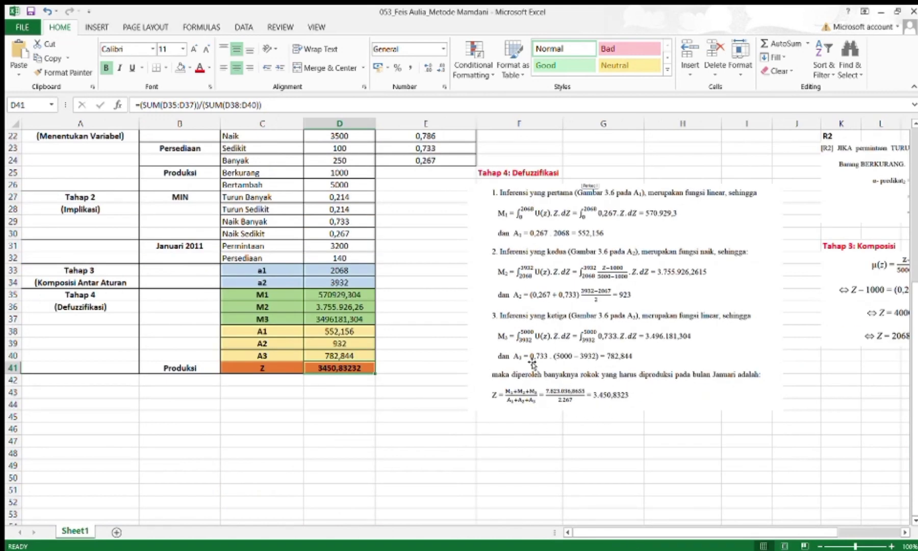
{"action": "scroll", "coordinate": [497, 316], "scroll_direction": "down", "scroll_amount": 2, "text": "ctrl"}
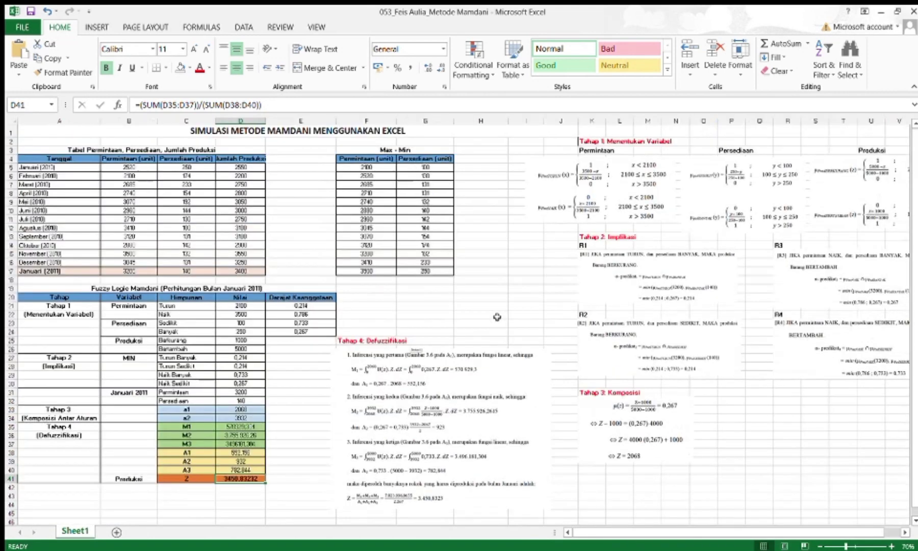